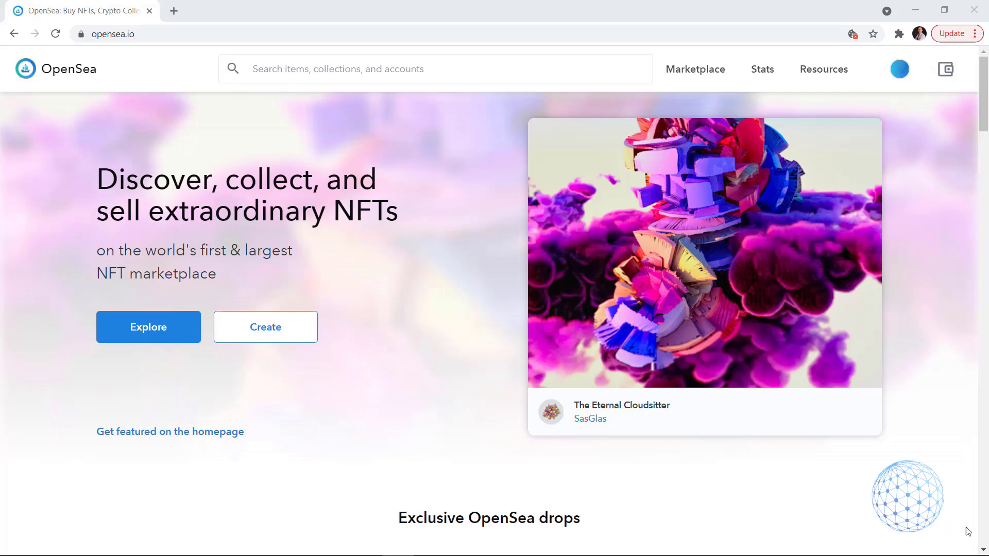
Open the Marketplace from the OpenSea home page to list all 16,313,698 NFT results.
left_click(691, 72)
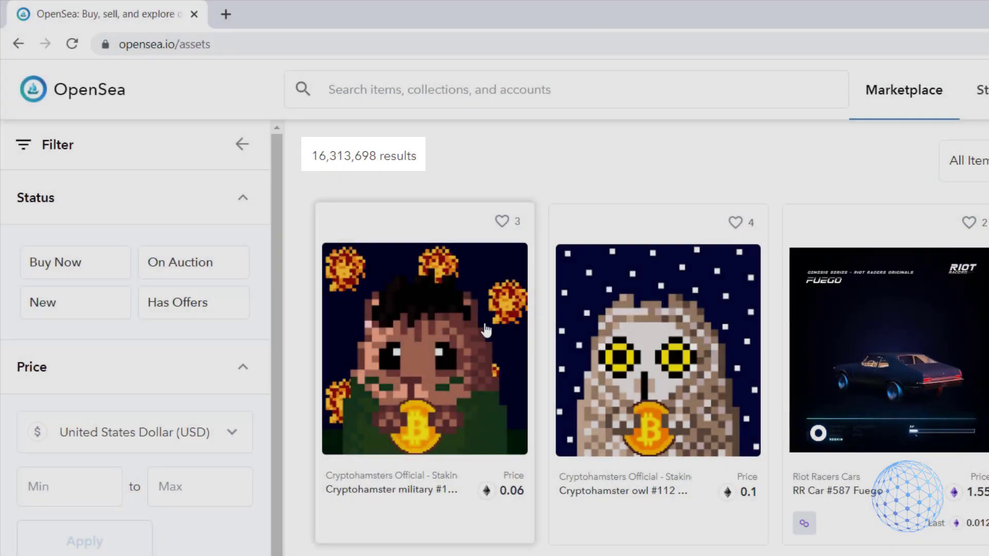
Browse the marketplace grid, then check the wallet balance of 0.0194 ETH ($41.58).
scroll(484, 330, "down", 1)
scroll(968, 438, "down", 5)
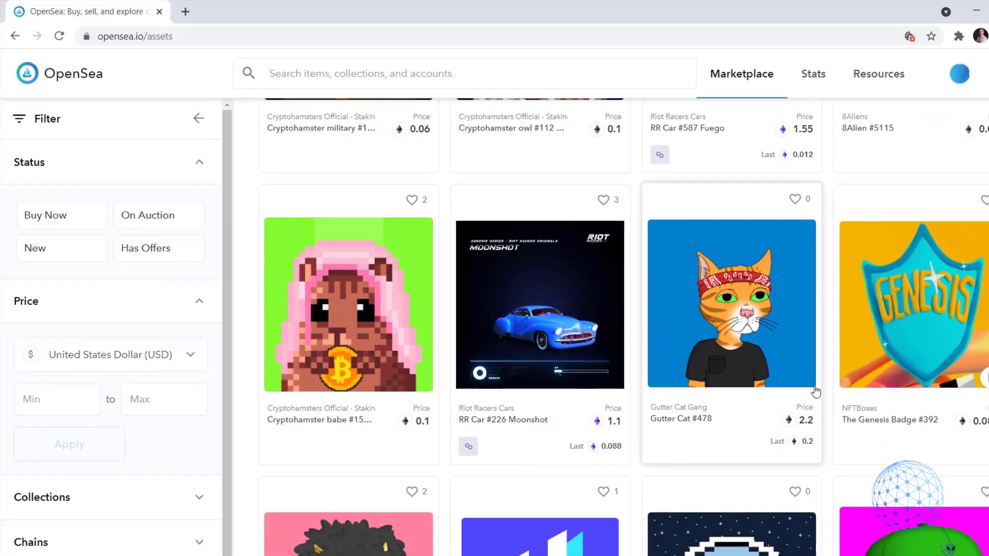
scroll(669, 372, "up", 3)
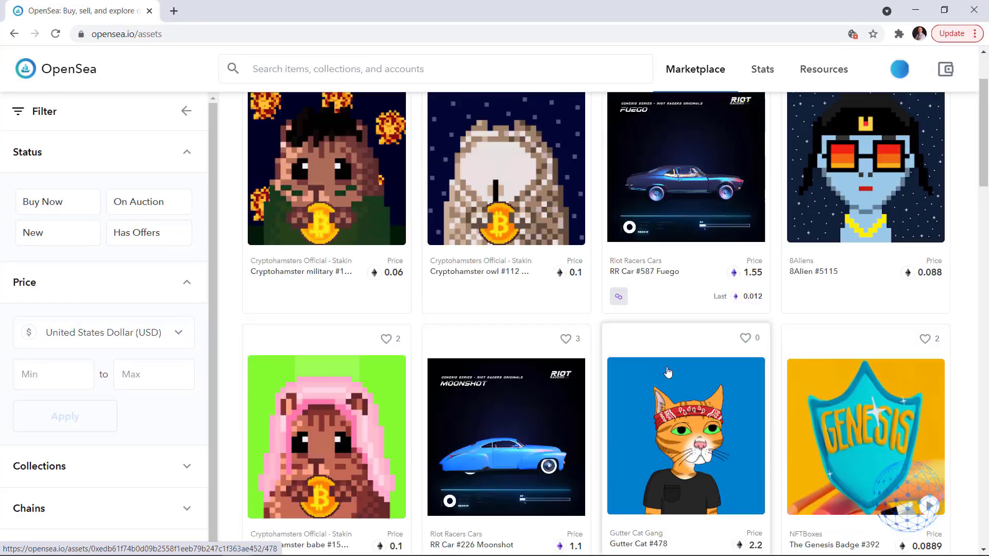
scroll(665, 369, "up", 2)
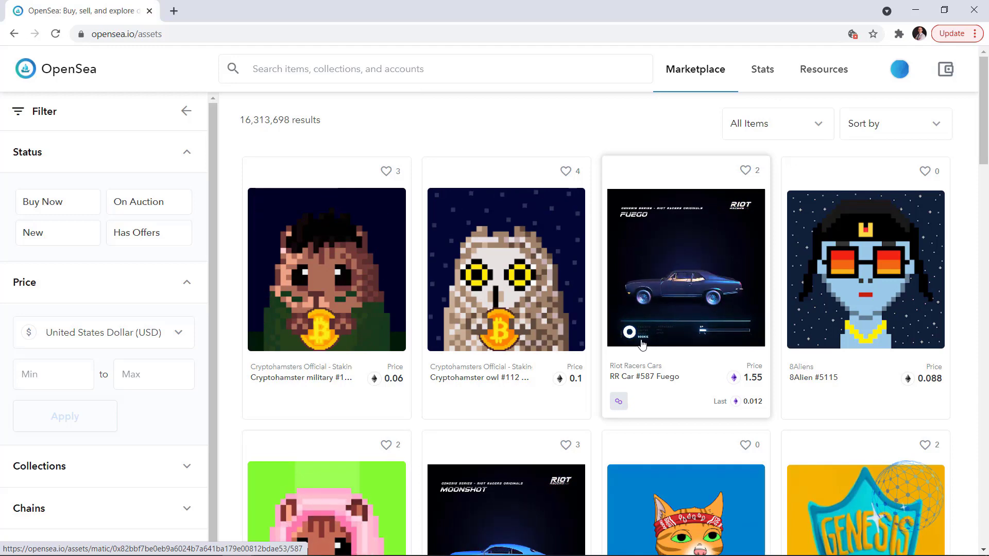
scroll(645, 356, "down", 2)
scroll(646, 367, "down", 8)
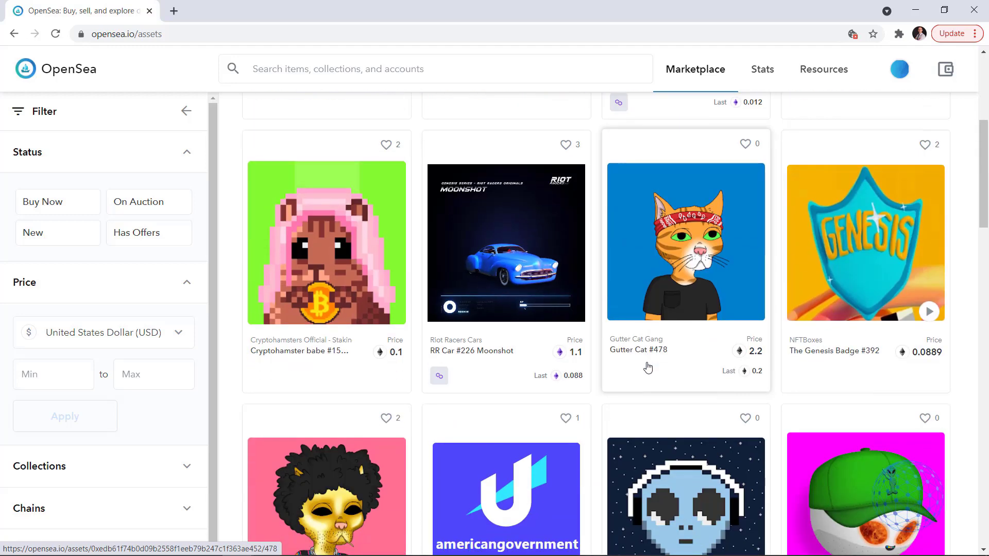
scroll(648, 367, "down", 4)
scroll(648, 368, "down", 2)
scroll(648, 367, "down", 7)
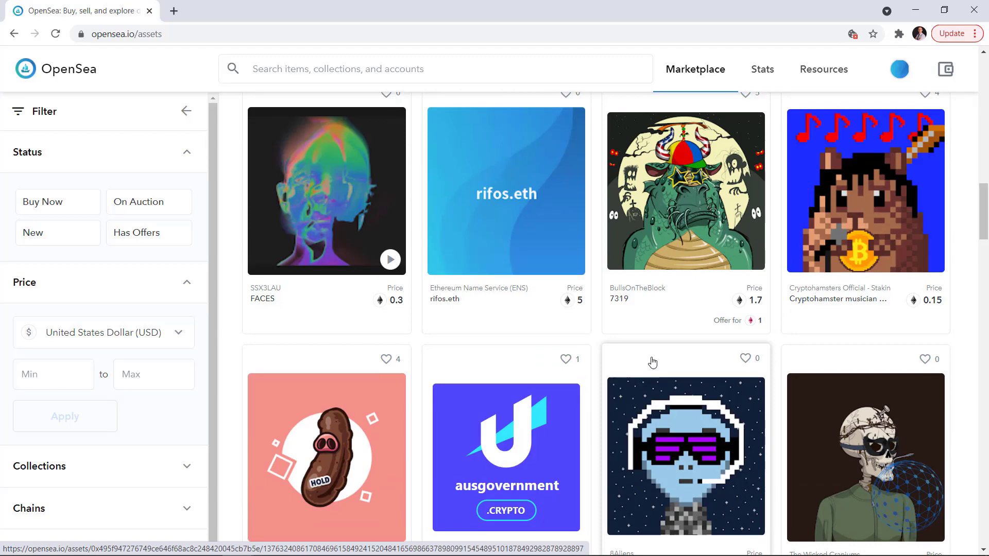
scroll(652, 363, "up", 15)
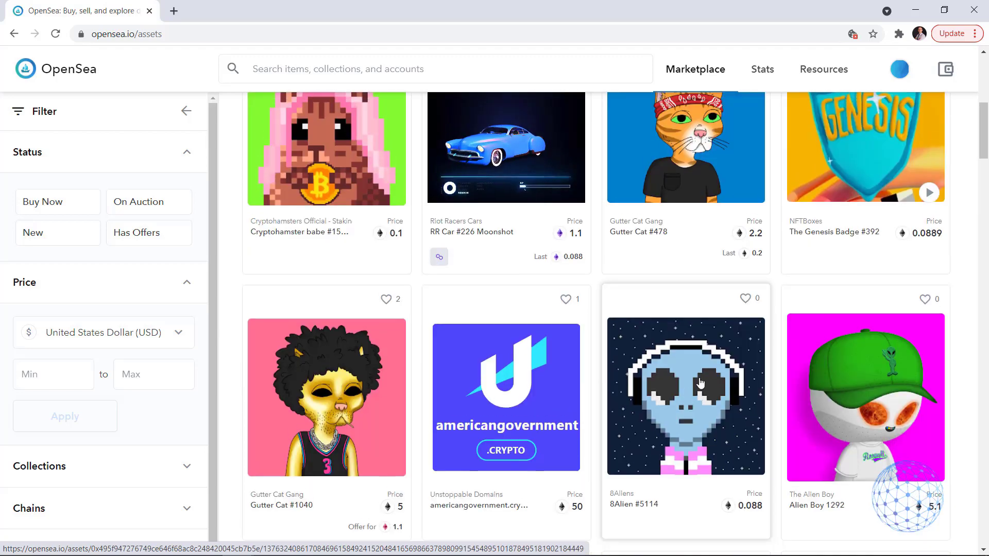
scroll(695, 384, "up", 8)
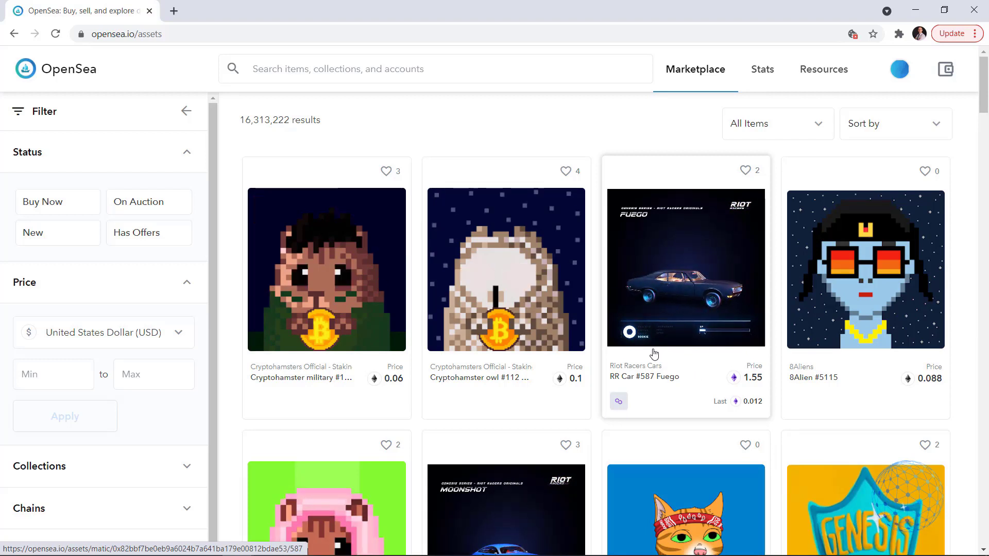
left_click(947, 72)
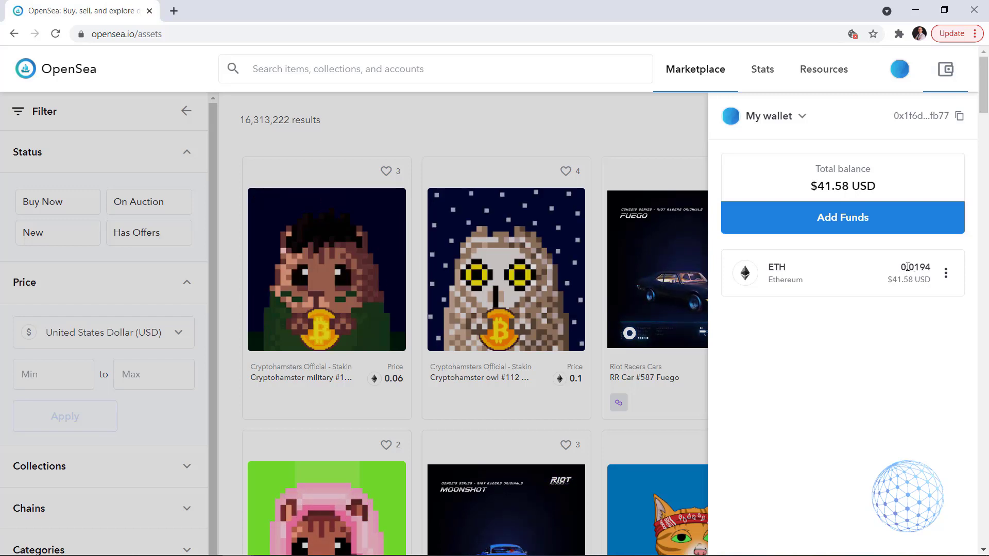
Apply an Ether price filter with a maximum of 0.0194 ETH, matching the wallet balance.
left_click(178, 373)
type("0")
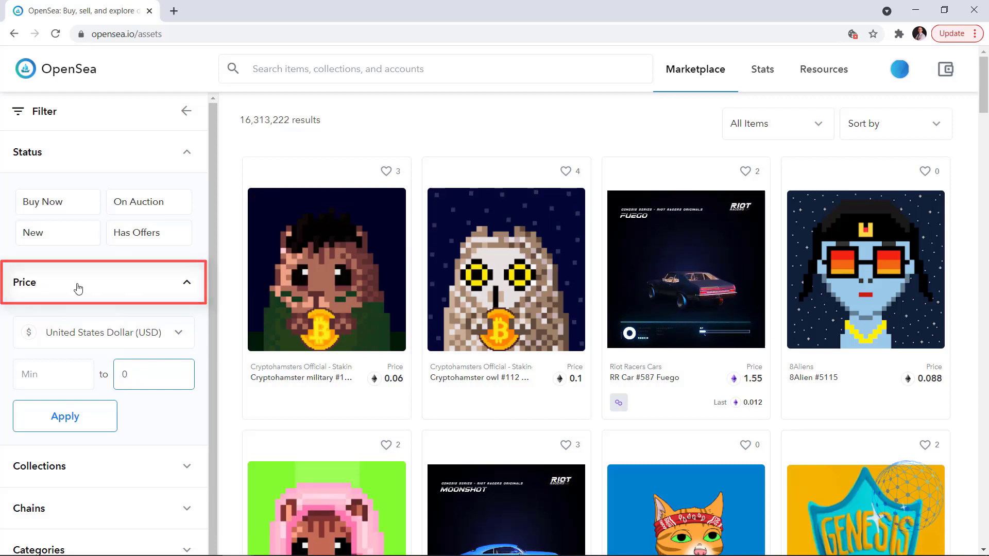
left_click(176, 334)
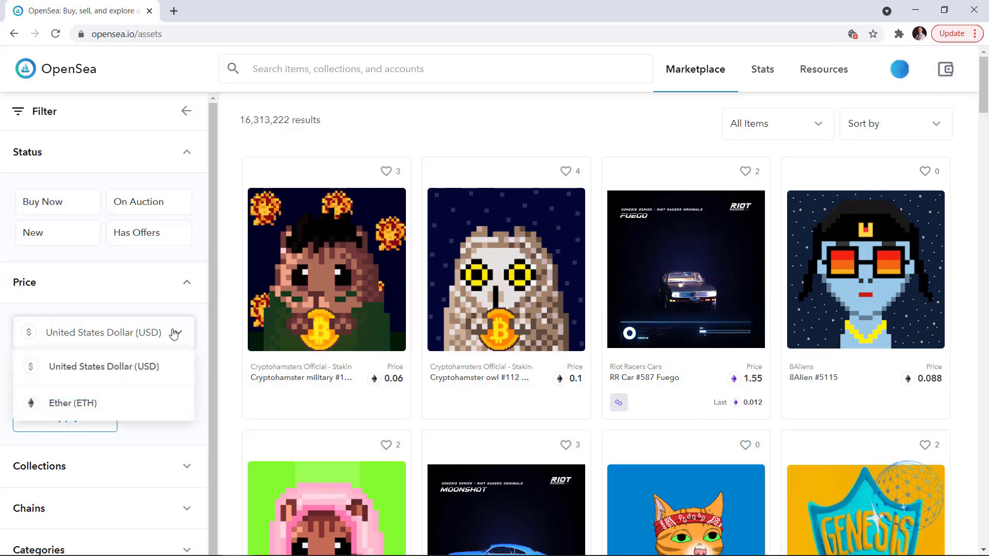
left_click(91, 410)
left_click(164, 379)
type("0")
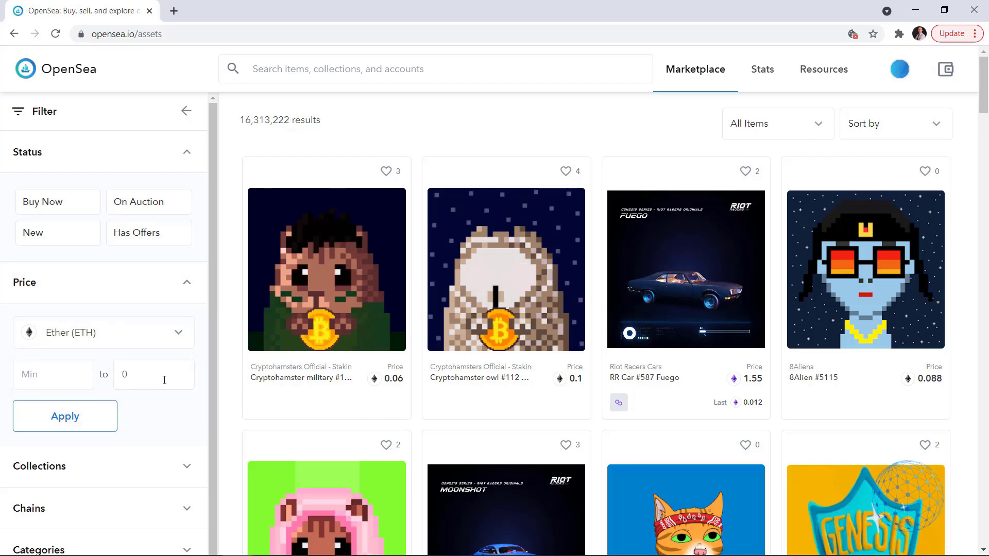
type(".")
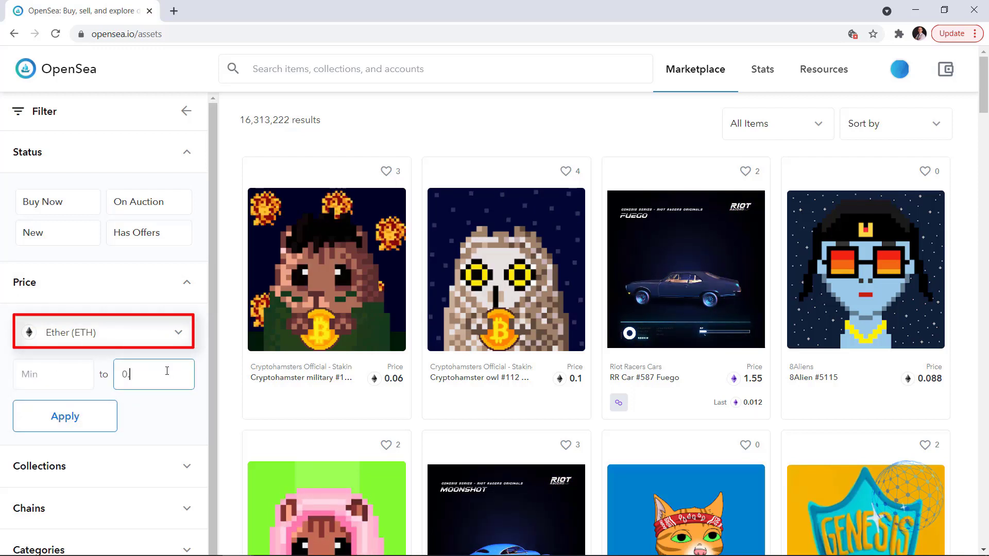
type("0194")
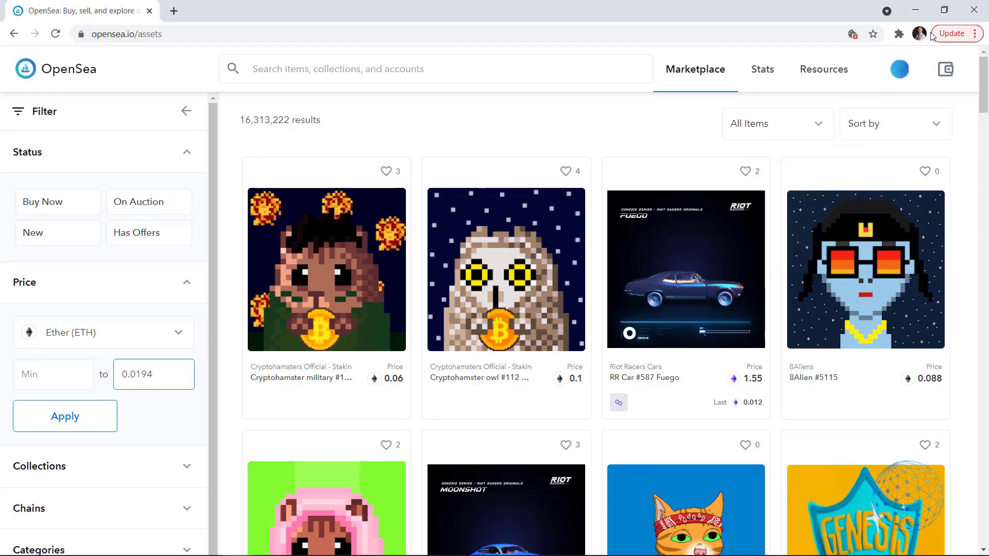
left_click(948, 83)
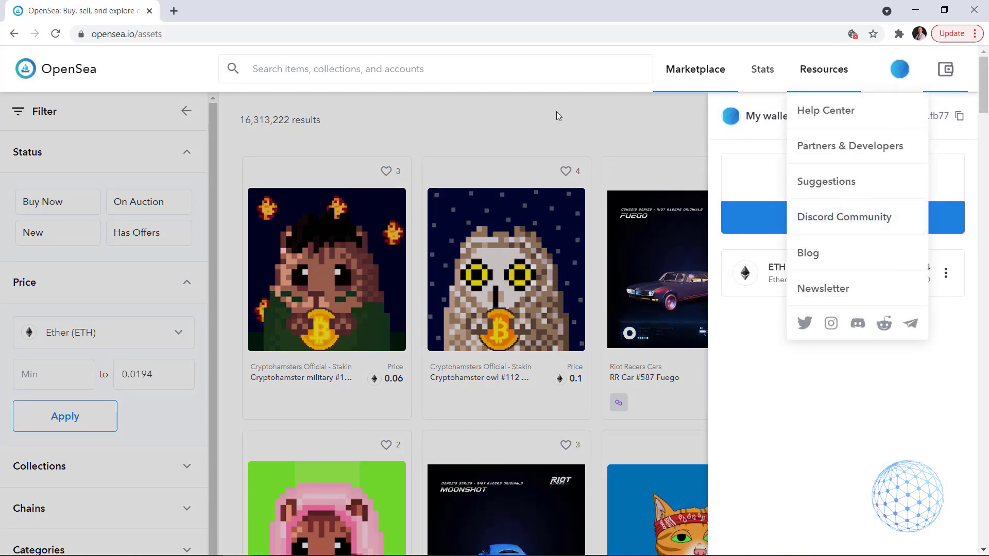
left_click(150, 429)
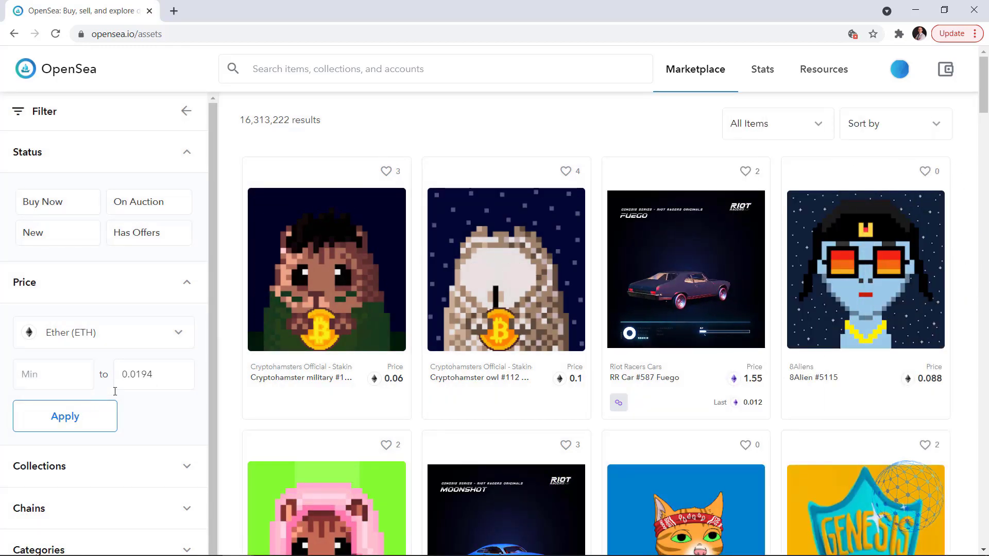
left_click(88, 413)
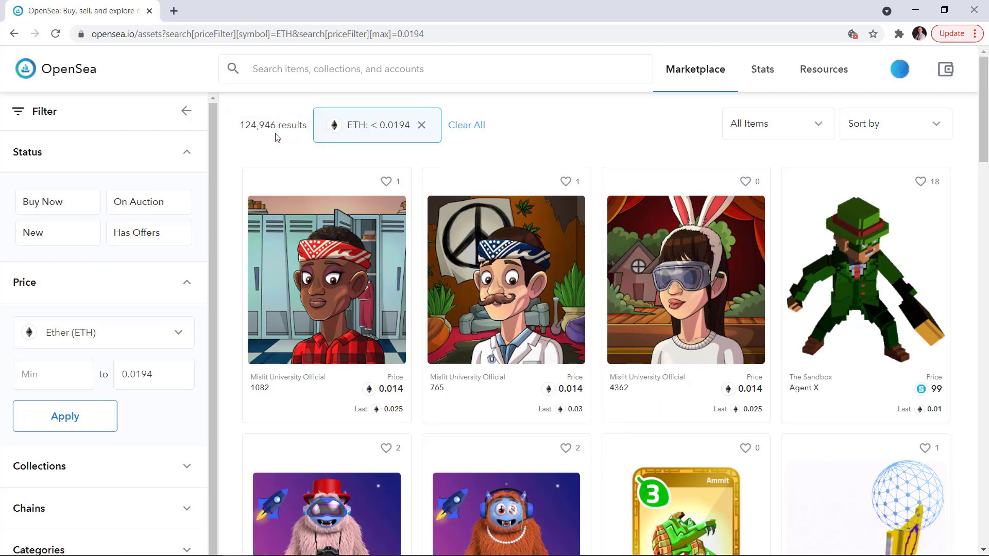
Browse the 124,946 filtered items under 0.0194 ETH and bring up the Sort by options.
scroll(569, 358, "down", 8)
scroll(583, 345, "down", 7)
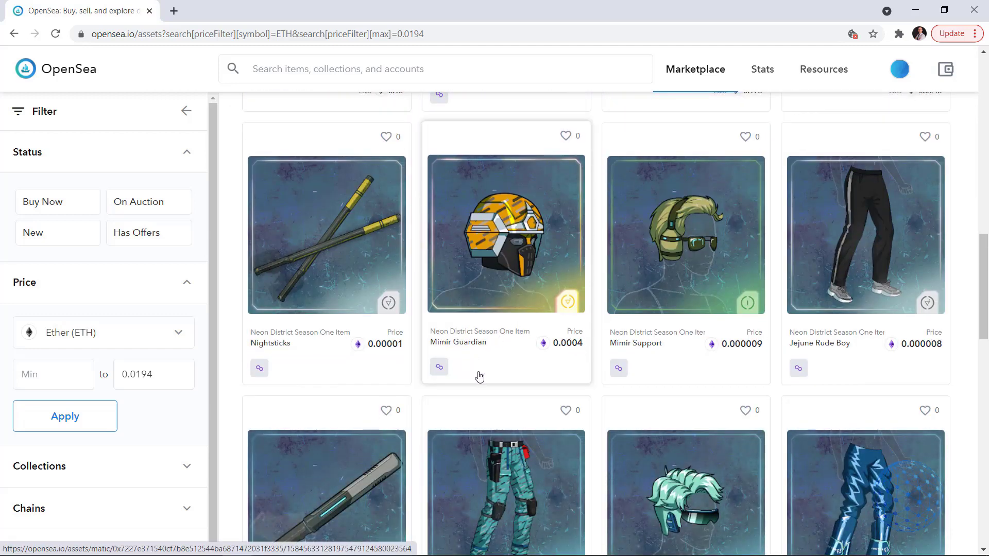
scroll(485, 373, "up", 1)
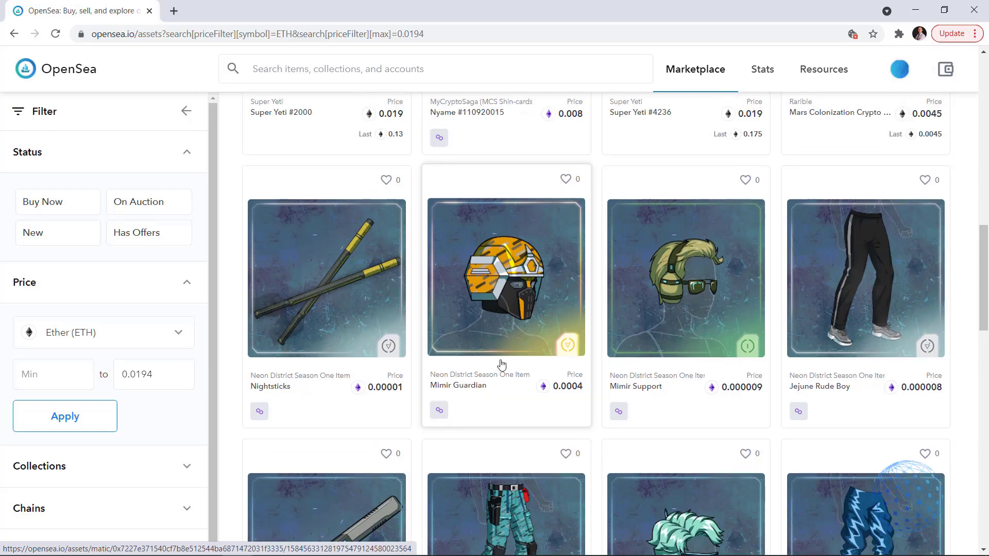
scroll(502, 365, "up", 7)
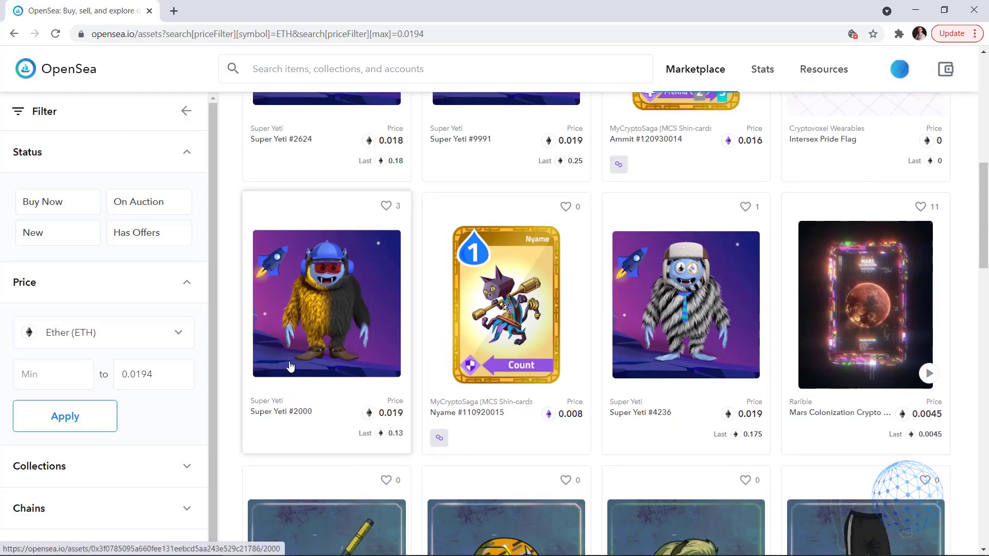
scroll(289, 369, "up", 6)
scroll(293, 371, "up", 4)
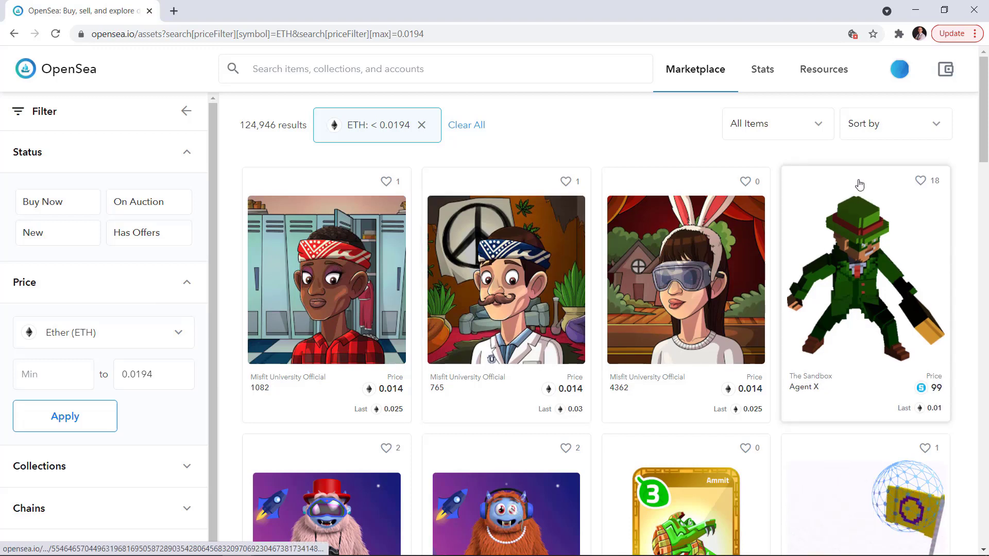
left_click(897, 129)
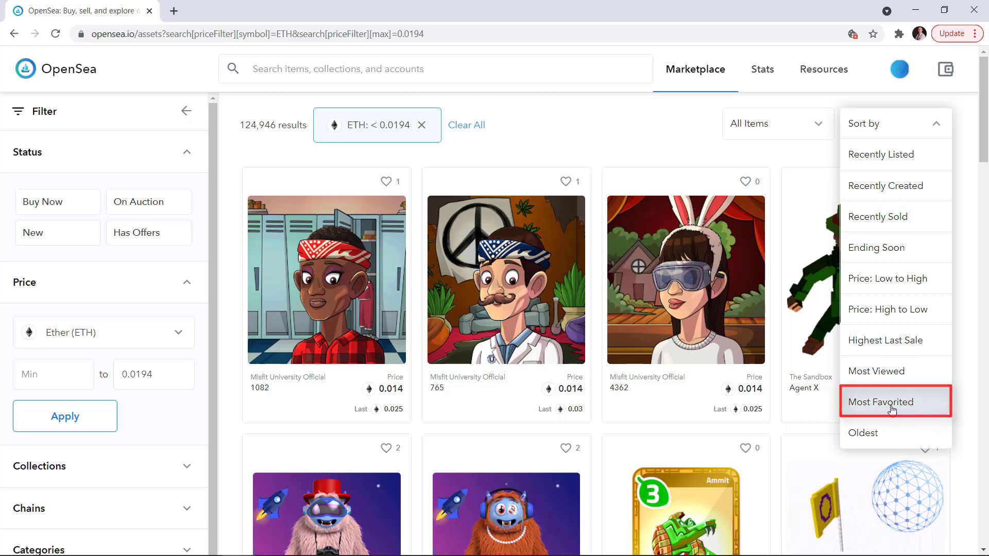
Sort by Most Favorited, sign the MetaMask request, and favorite then unfavorite the Oops! item.
left_click(891, 410)
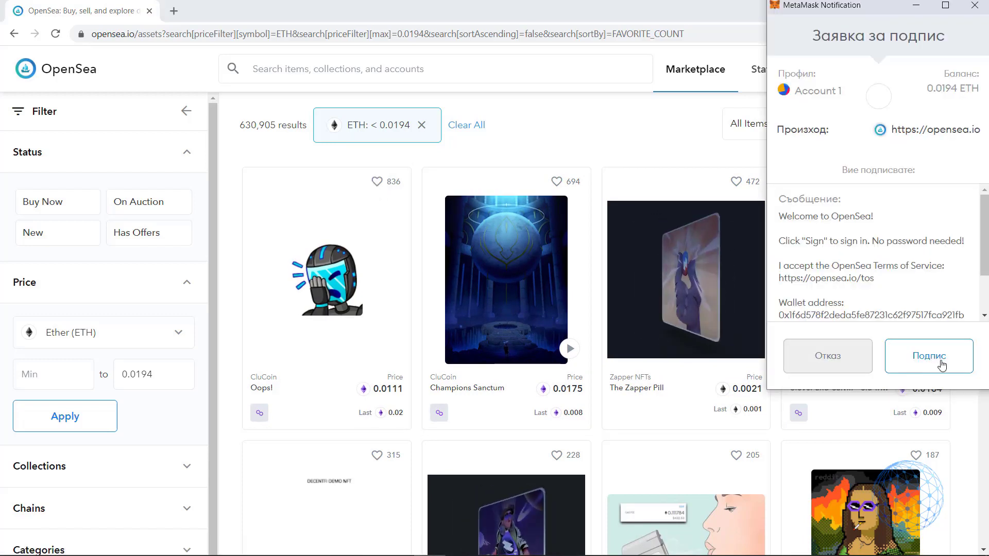
left_click(942, 366)
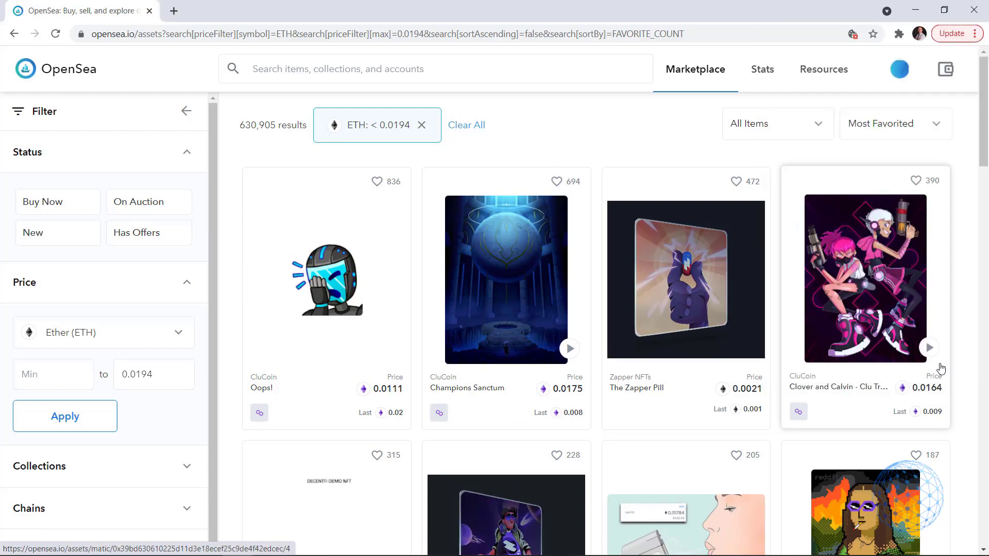
left_click(392, 190)
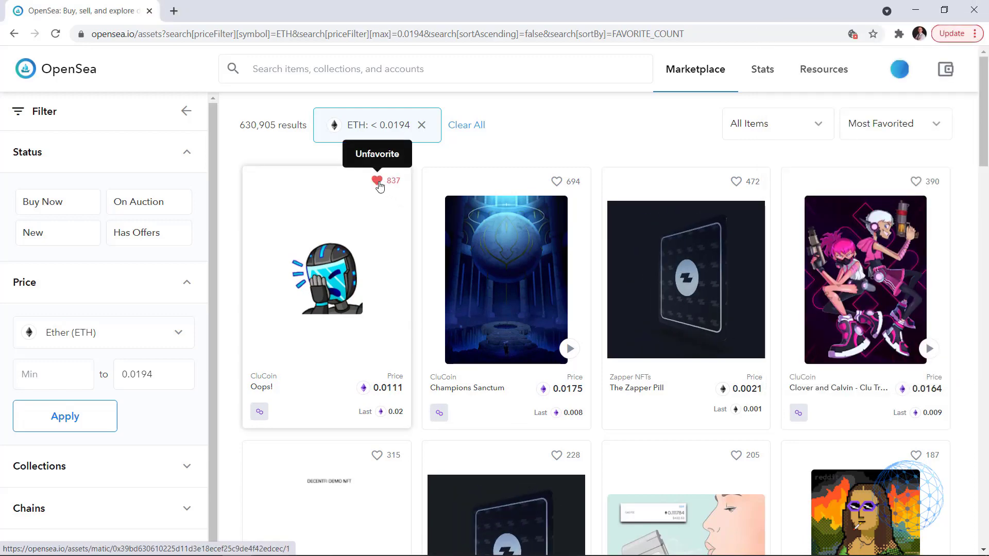
left_click(379, 183)
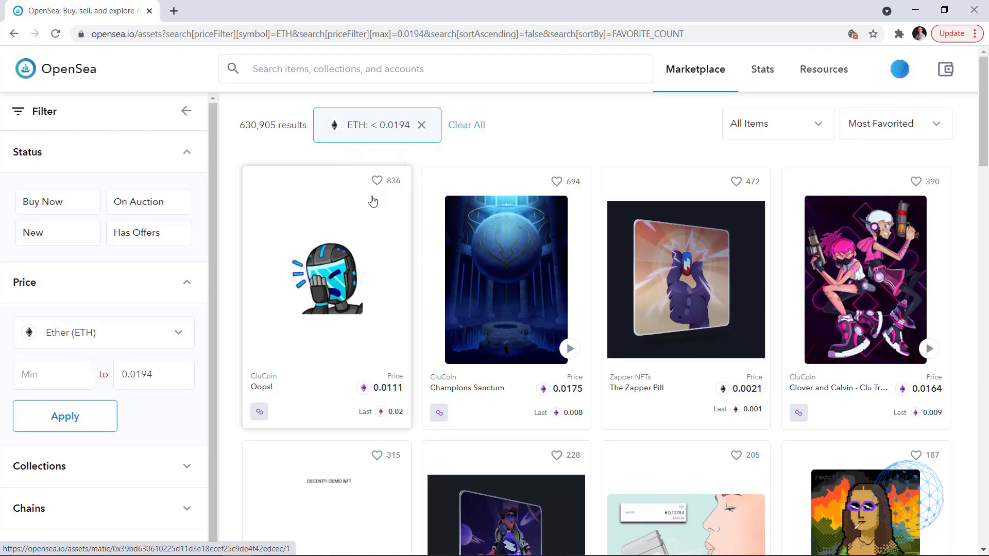
scroll(560, 250, "down", 1)
scroll(560, 250, "down", 8)
scroll(558, 249, "down", 8)
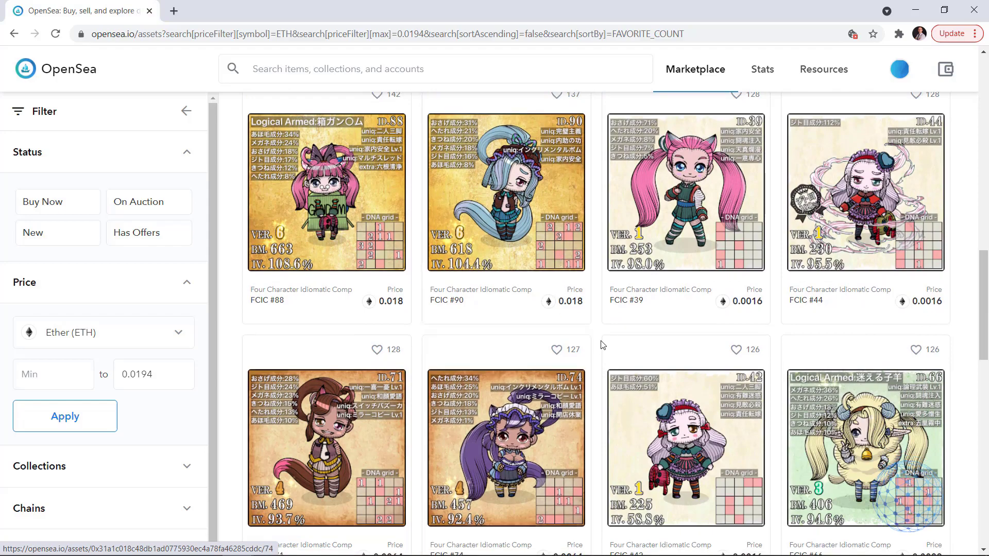
scroll(601, 342, "up", 4)
scroll(600, 344, "up", 12)
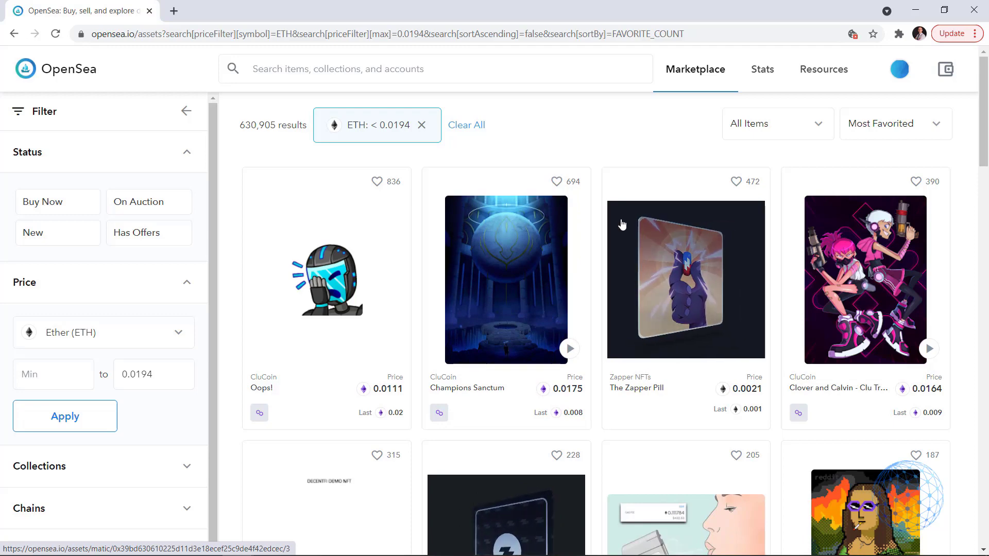
scroll(631, 219, "down", 2)
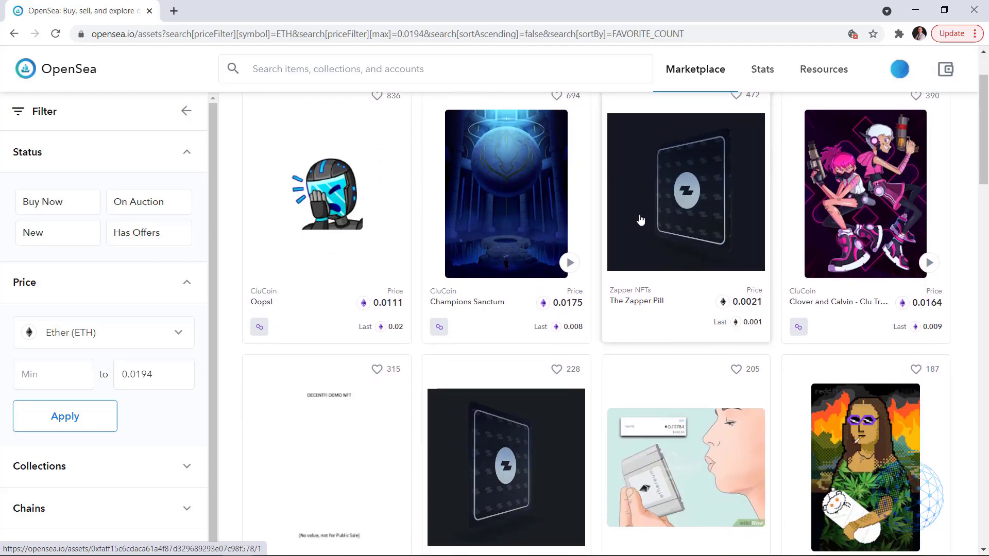
scroll(639, 219, "down", 1)
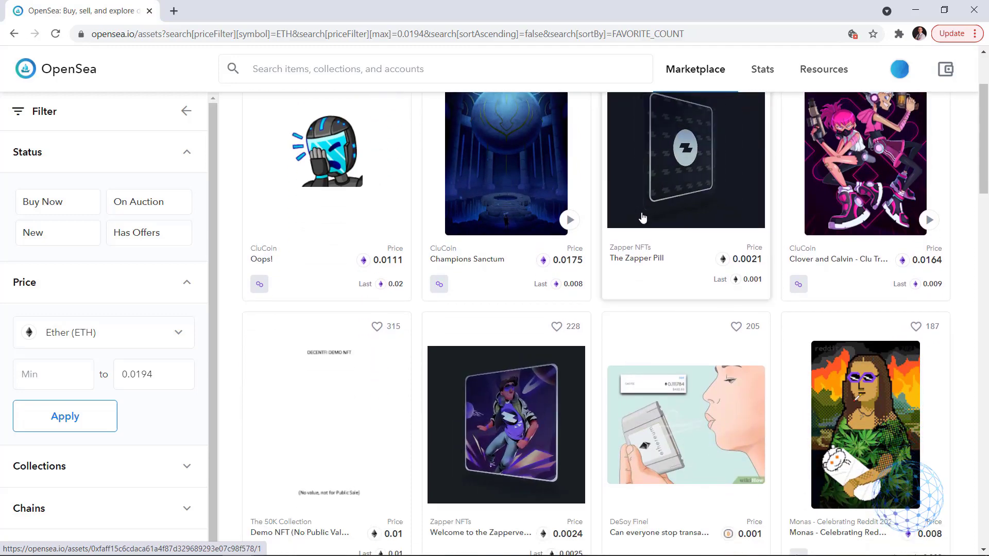
scroll(643, 217, "up", 3)
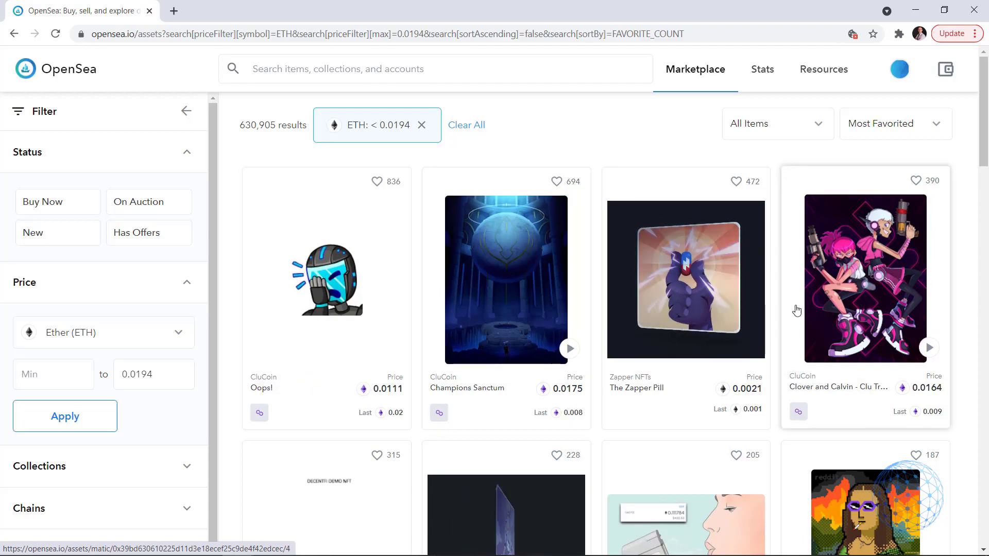
scroll(778, 320, "down", 3)
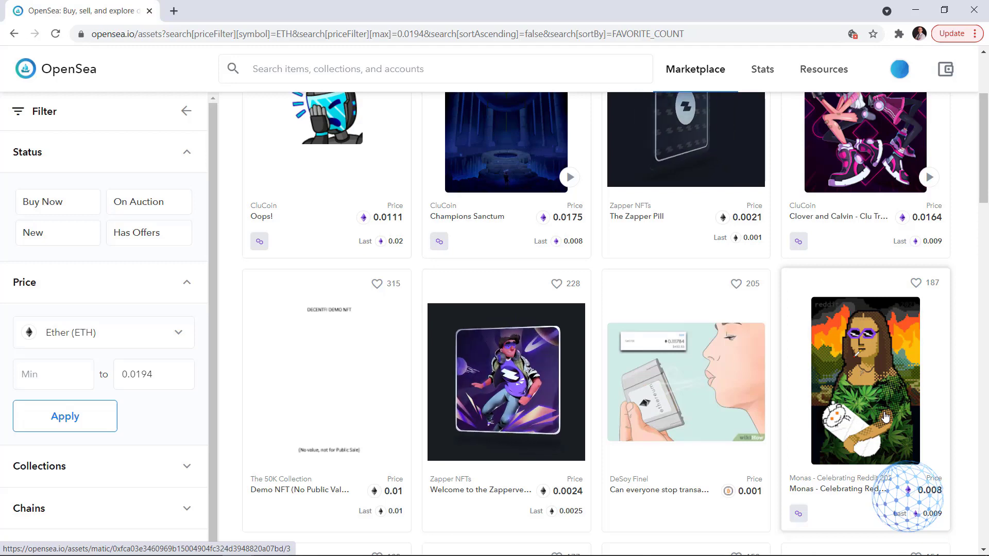
scroll(882, 397, "up", 2)
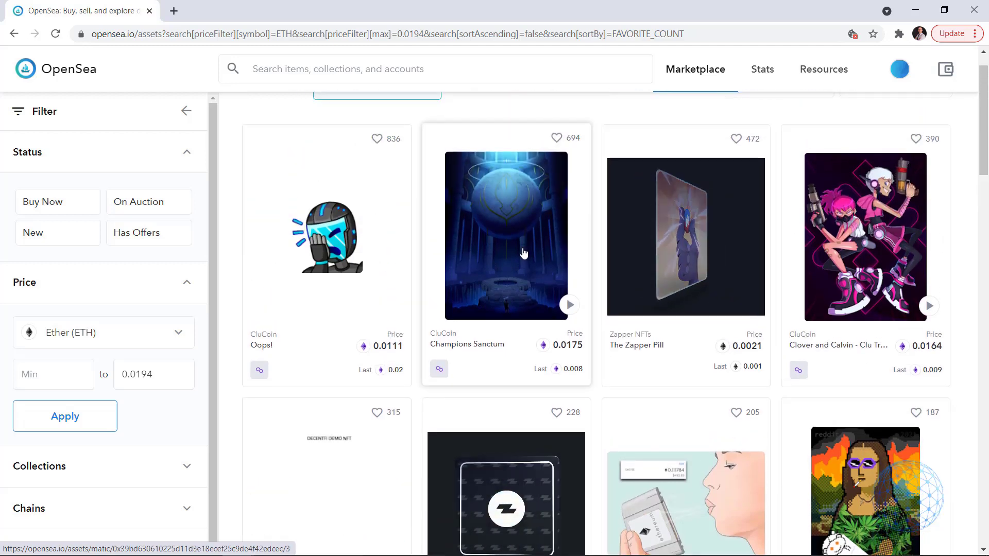
Open CluCoin's Oops! item and review its 0.0111 ETH price and all-time price history chart.
left_click(357, 231)
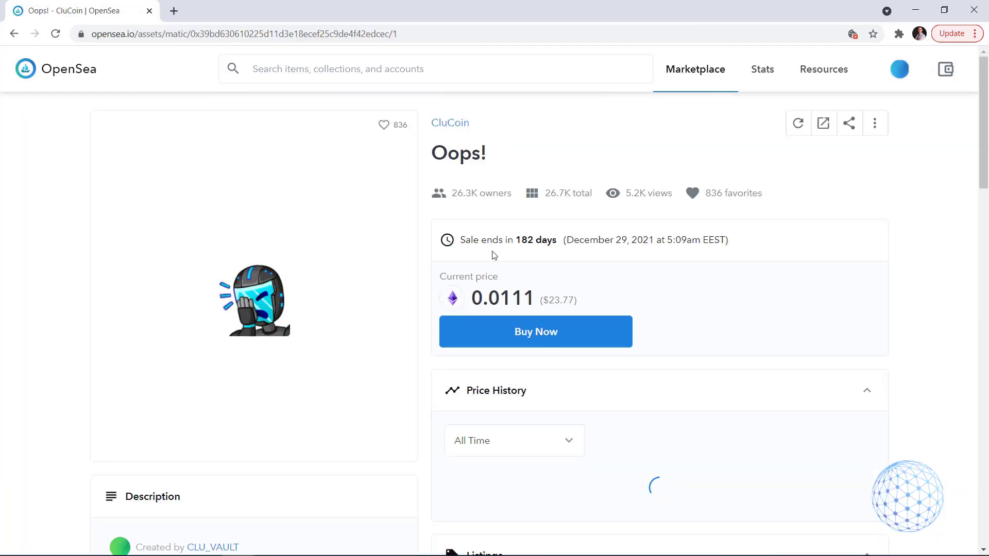
scroll(542, 265, "down", 1)
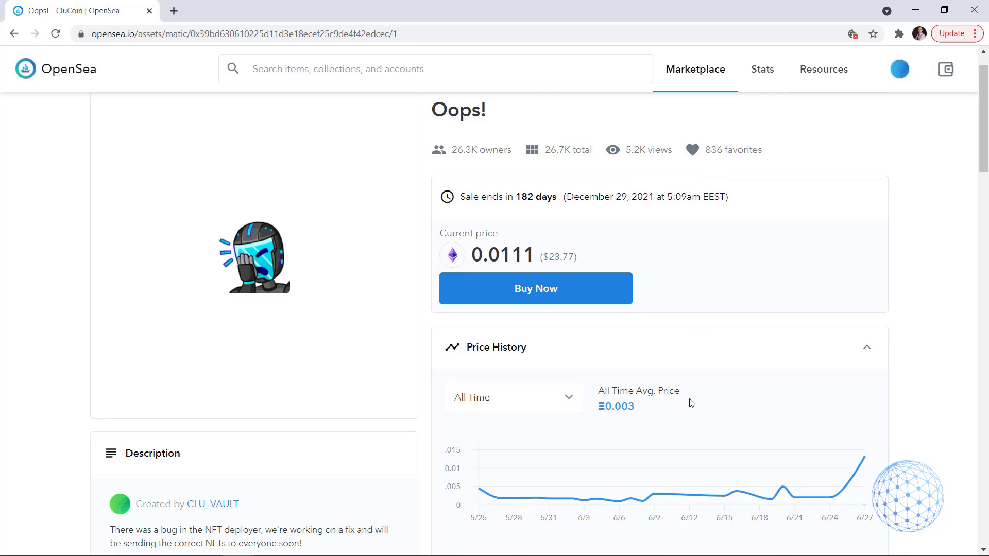
scroll(721, 458, "down", 1)
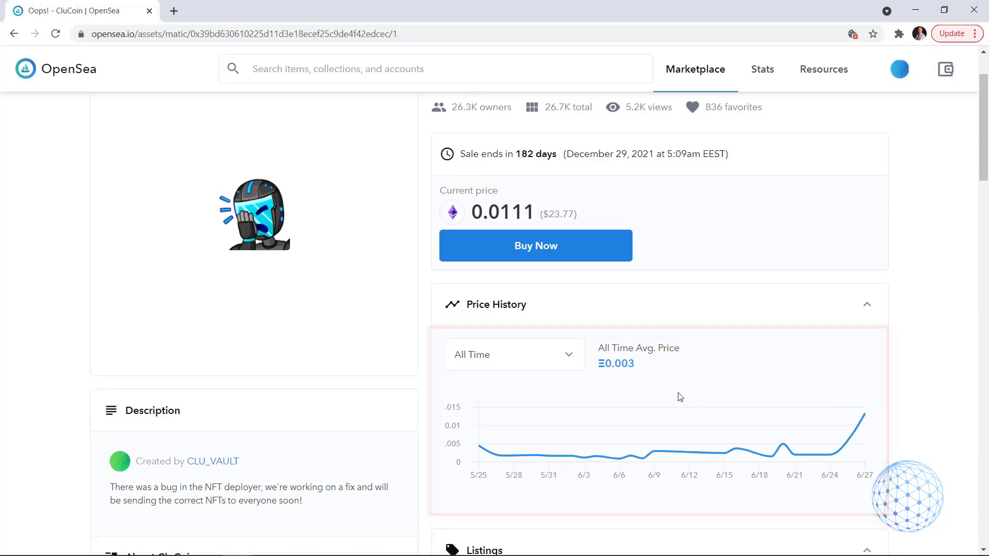
mouse_move(860, 411)
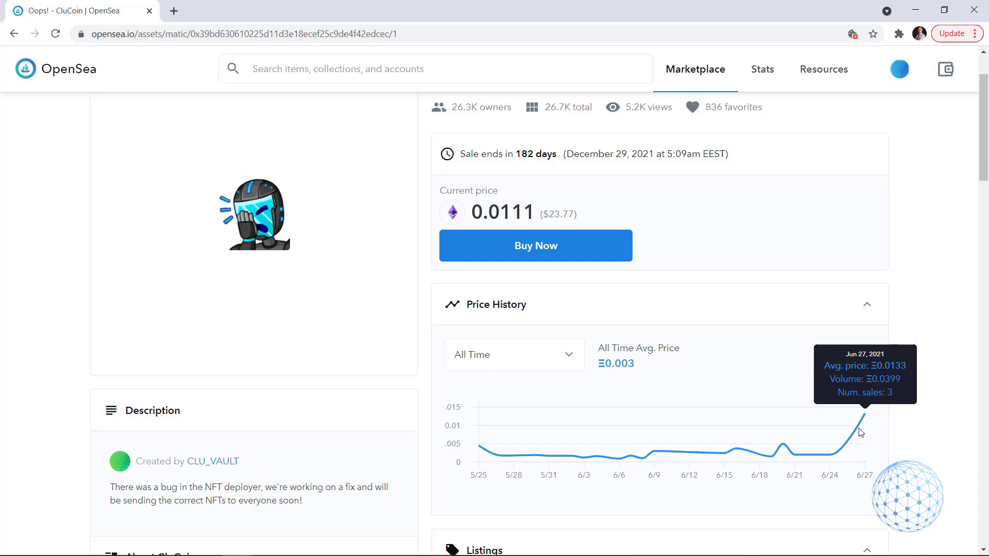
Review the Oops! item's Listings table and Trading History.
scroll(794, 453, "down", 8)
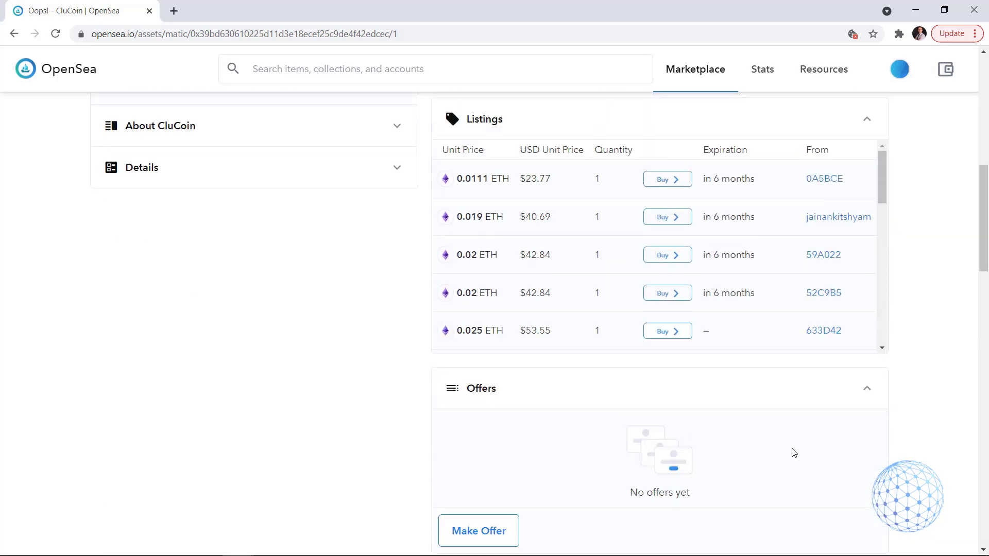
scroll(793, 448, "up", 3)
scroll(724, 366, "down", 1)
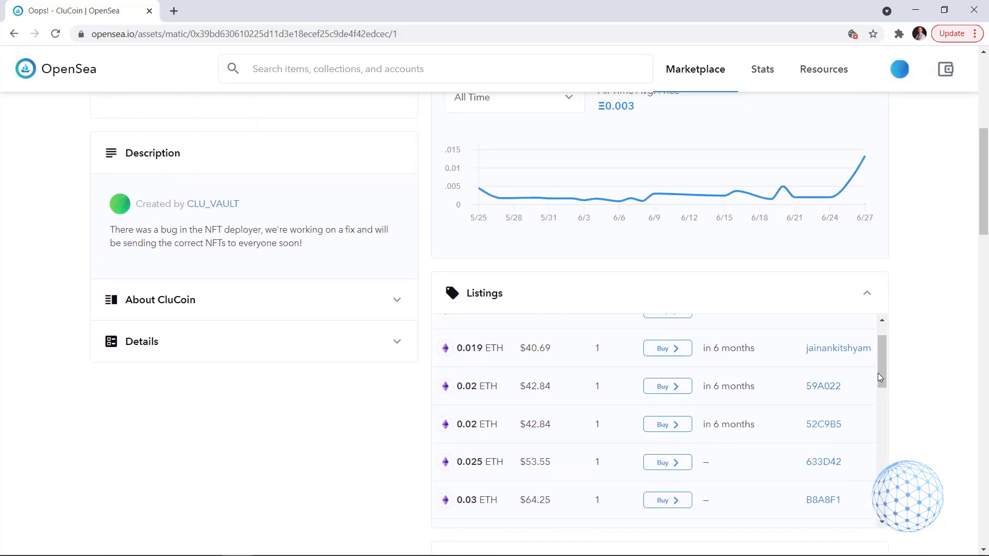
scroll(880, 378, "down", 6)
scroll(876, 394, "up", 3)
scroll(876, 394, "up", 5)
scroll(685, 469, "down", 3)
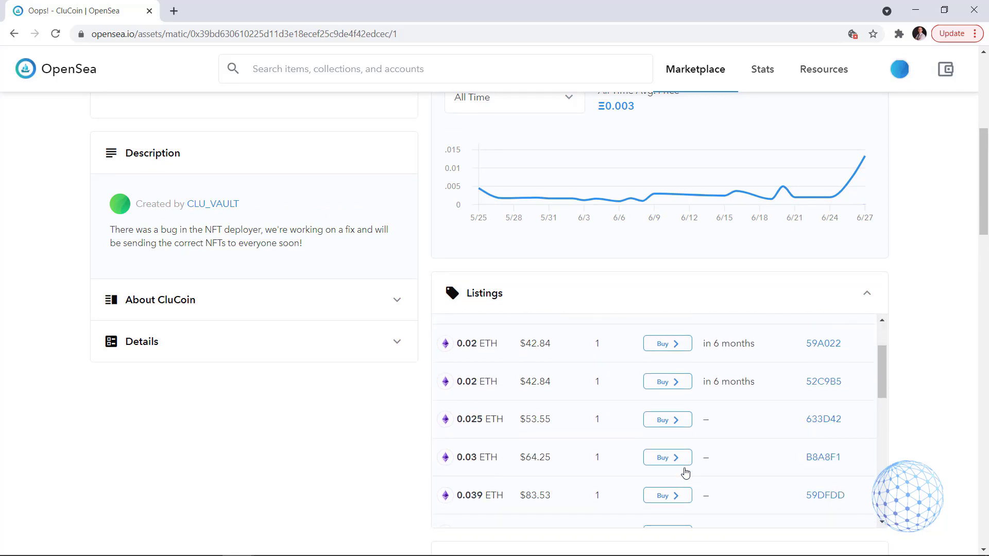
scroll(686, 472, "down", 2)
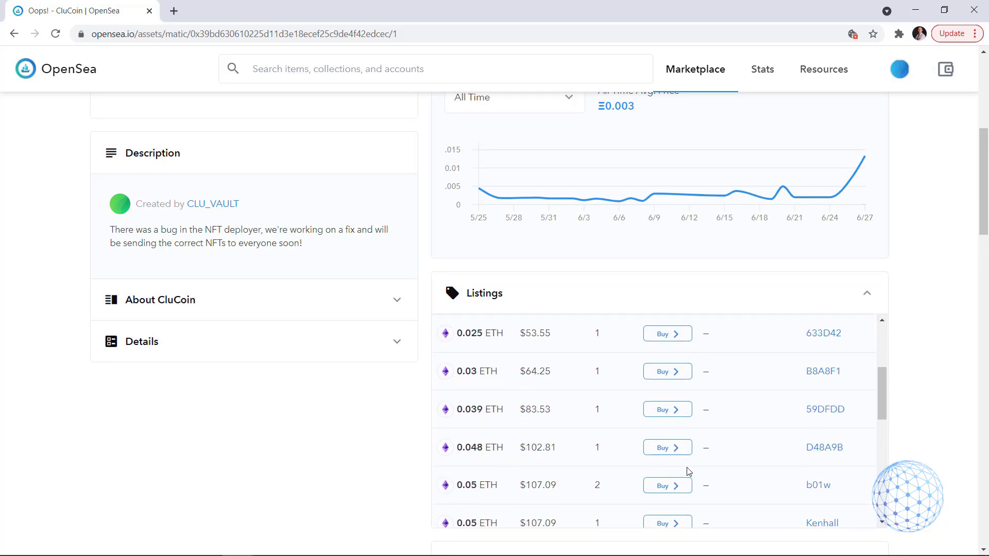
scroll(576, 470, "down", 6)
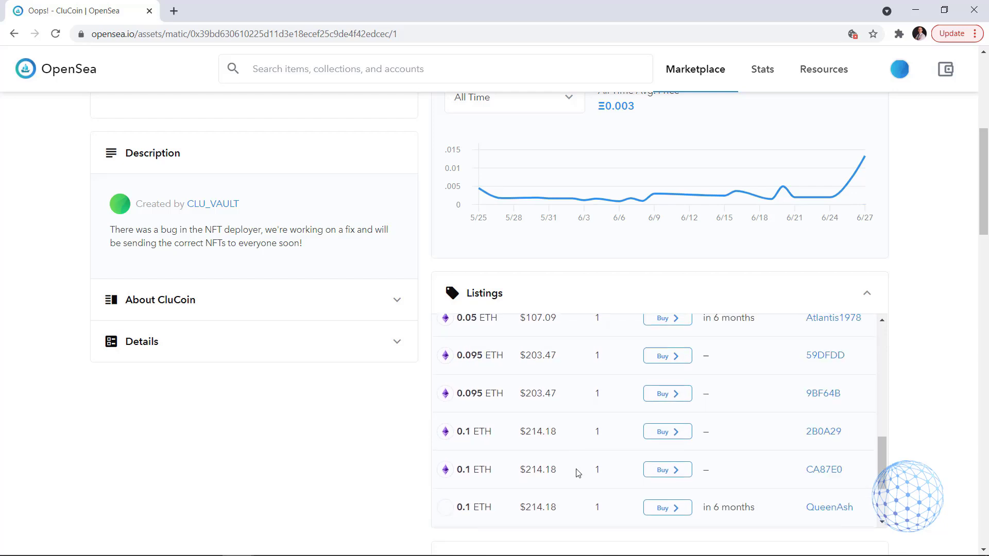
scroll(581, 475, "up", 6)
scroll(581, 475, "up", 4)
scroll(566, 412, "down", 1)
scroll(586, 460, "up", 1)
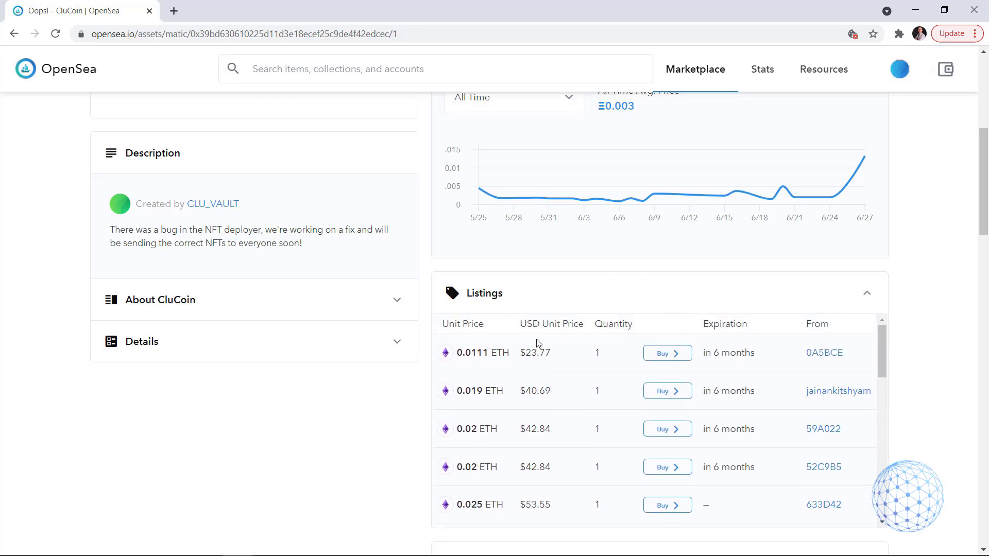
scroll(562, 477, "down", 5)
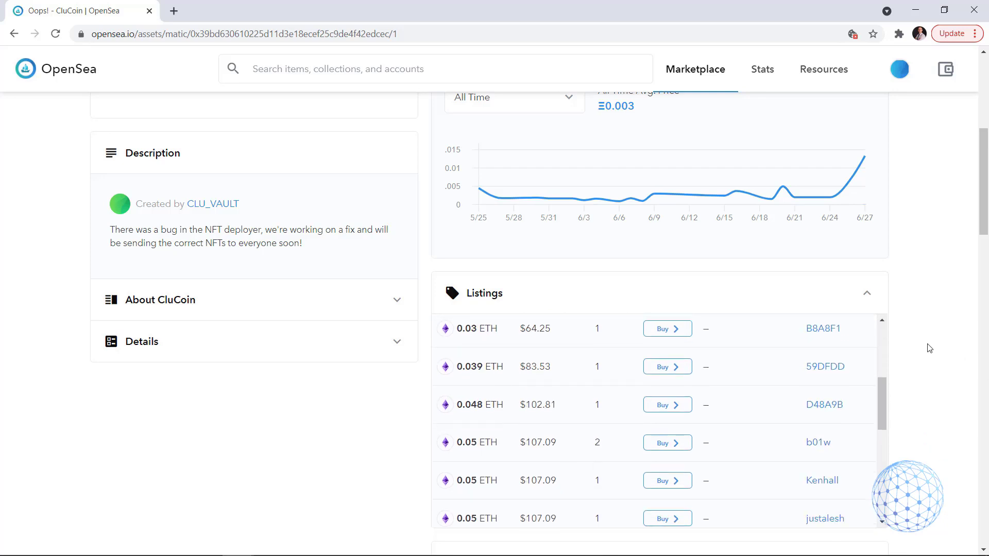
scroll(925, 342, "down", 10)
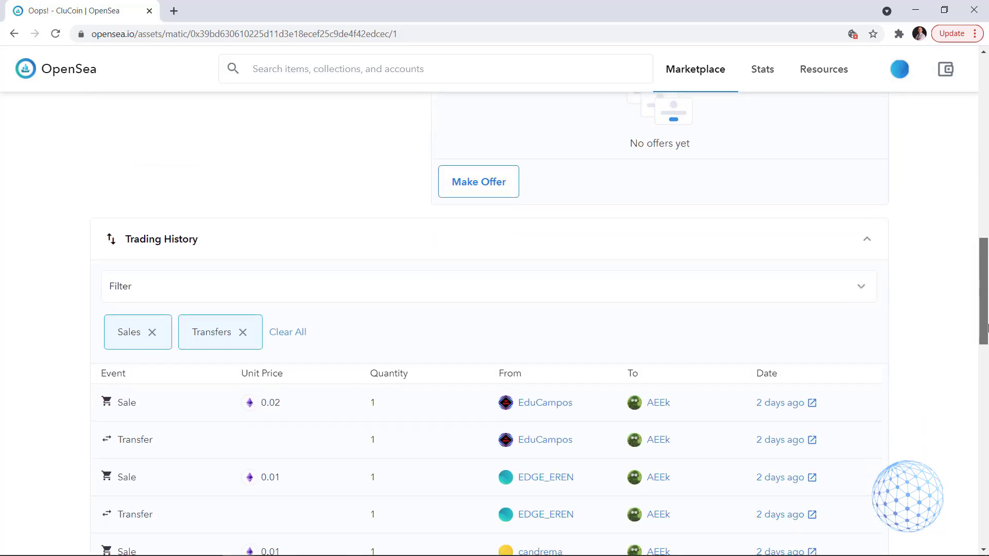
scroll(536, 325, "down", 2)
scroll(988, 340, "down", 1)
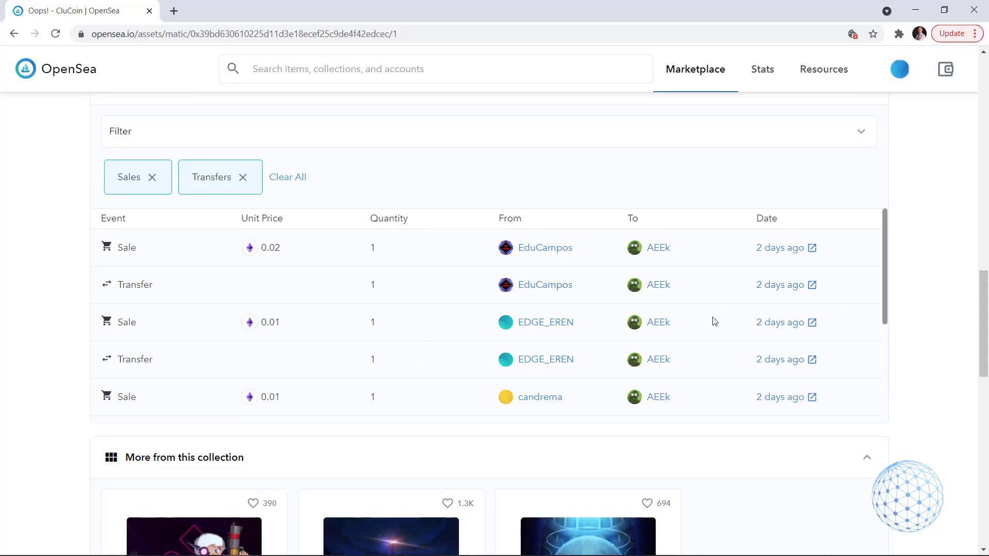
scroll(387, 436, "down", 3)
scroll(778, 384, "up", 20)
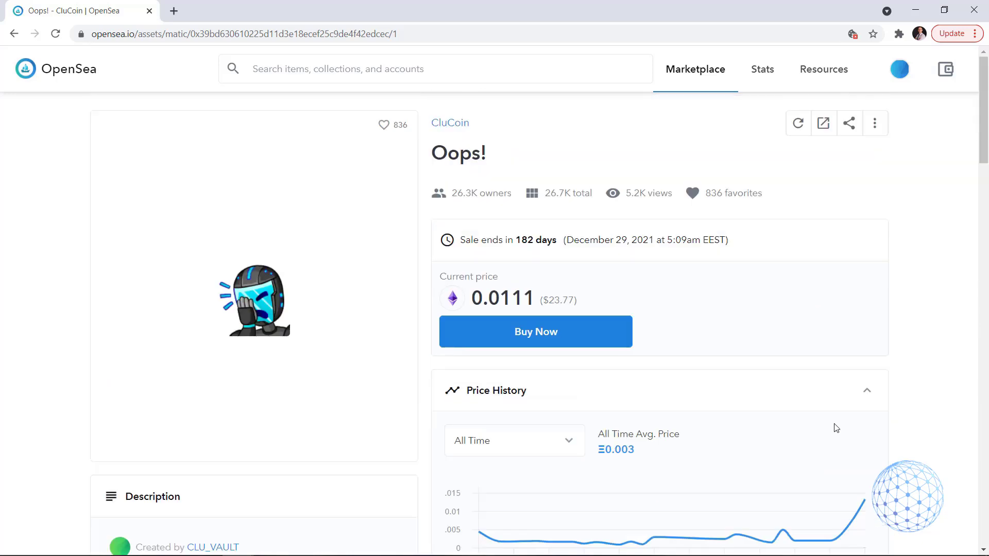
scroll(836, 428, "down", 3)
mouse_move(867, 381)
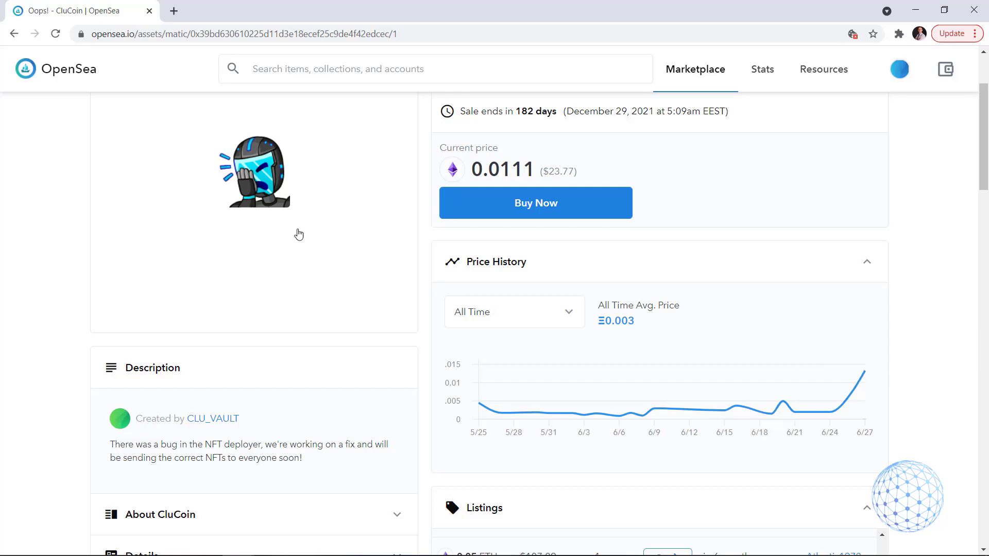
scroll(279, 256, "up", 2)
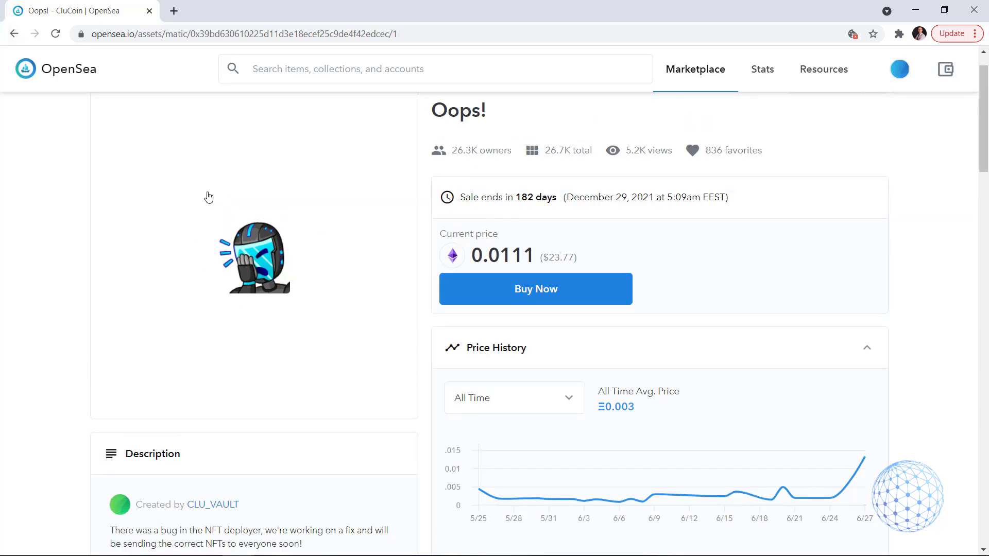
Go back to the filtered results and open the Monas - Celebrating Reddit 2021 item.
left_click(14, 33)
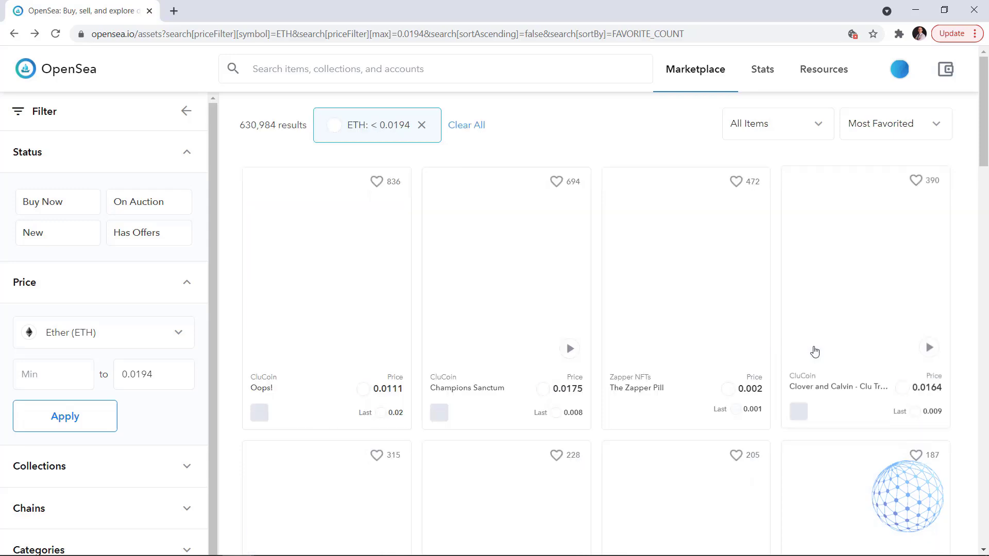
scroll(712, 230, "down", 3)
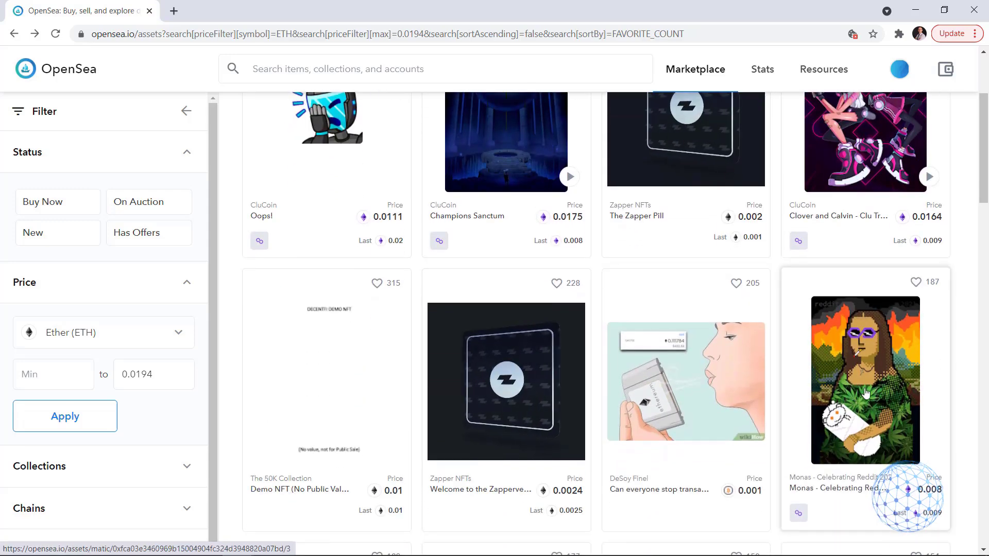
left_click(869, 391)
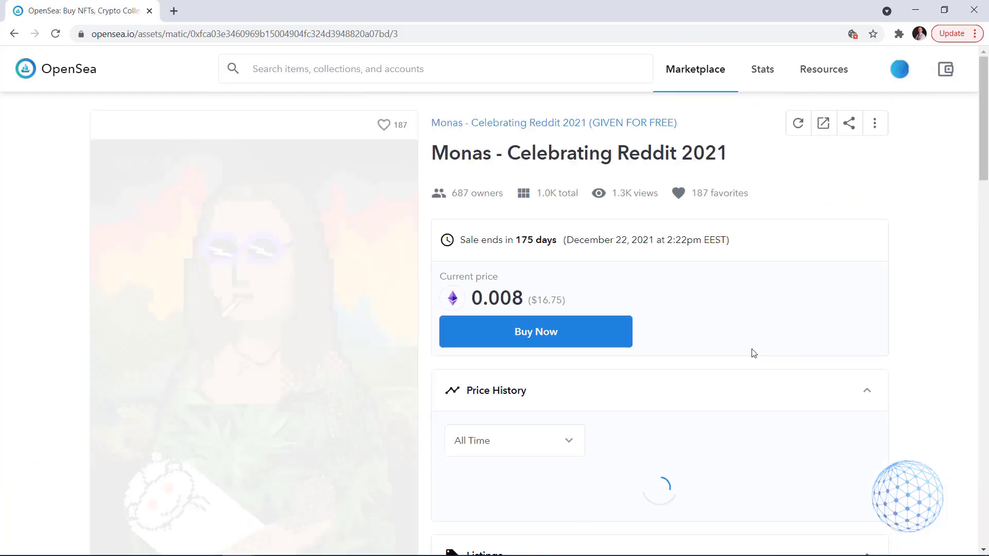
scroll(349, 380, "down", 2)
scroll(328, 394, "up", 1)
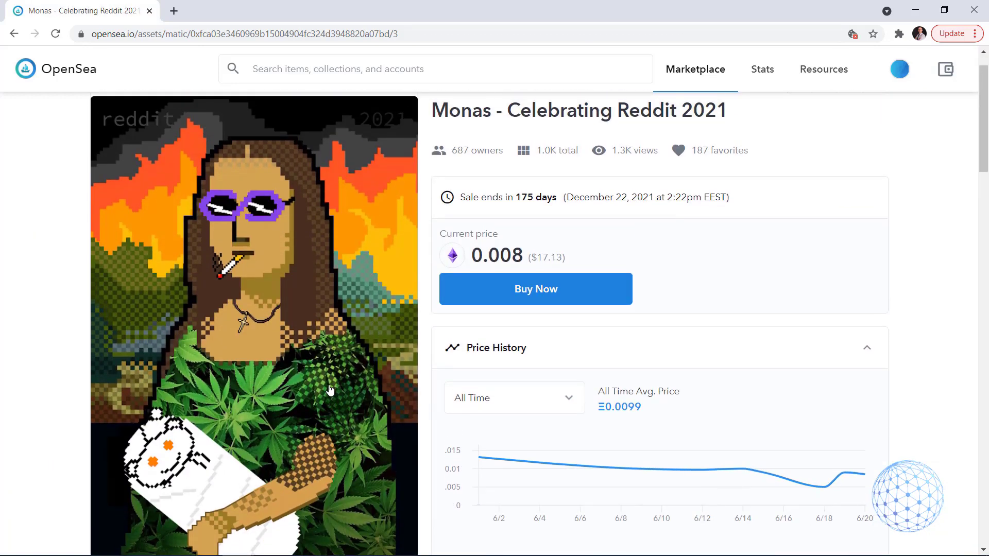
scroll(330, 391, "down", 2)
scroll(332, 391, "up", 2)
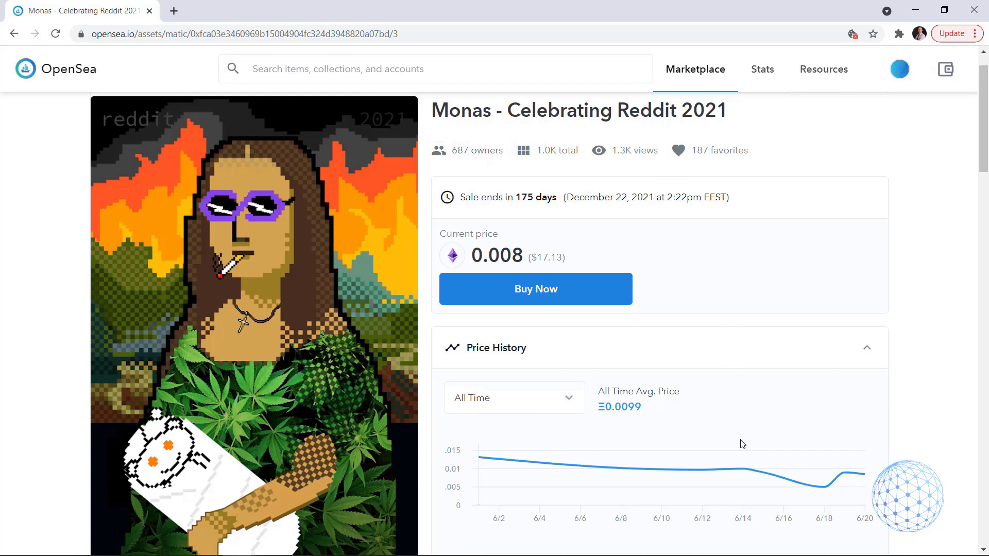
scroll(742, 444, "down", 2)
mouse_move(714, 391)
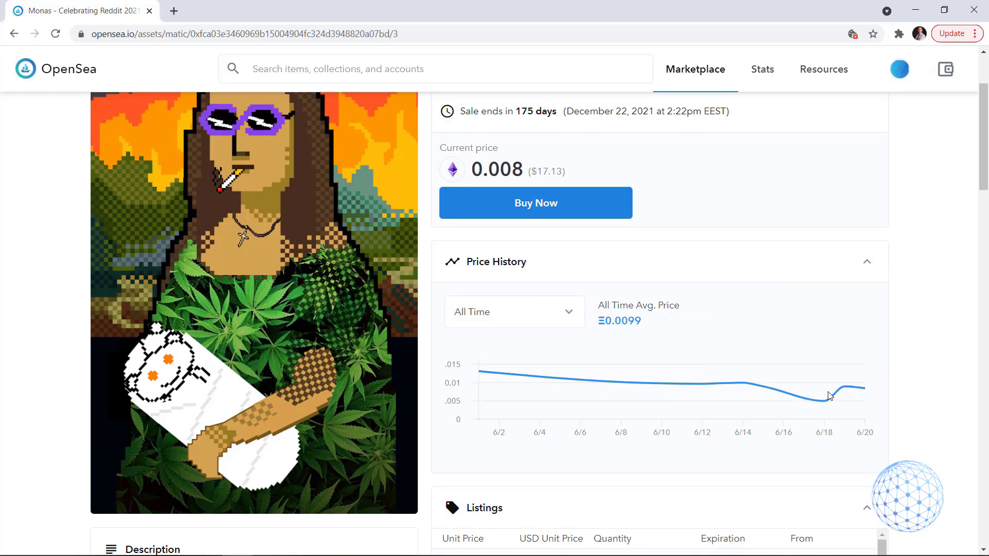
mouse_move(850, 396)
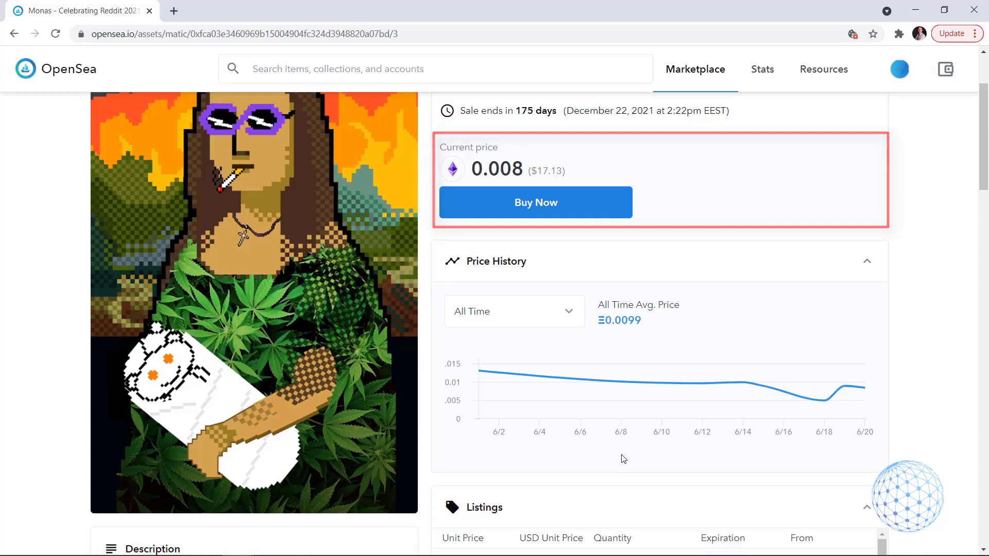
scroll(625, 464, "down", 4)
scroll(625, 464, "down", 2)
scroll(490, 408, "down", 10)
scroll(557, 445, "down", 2)
scroll(778, 412, "down", 3)
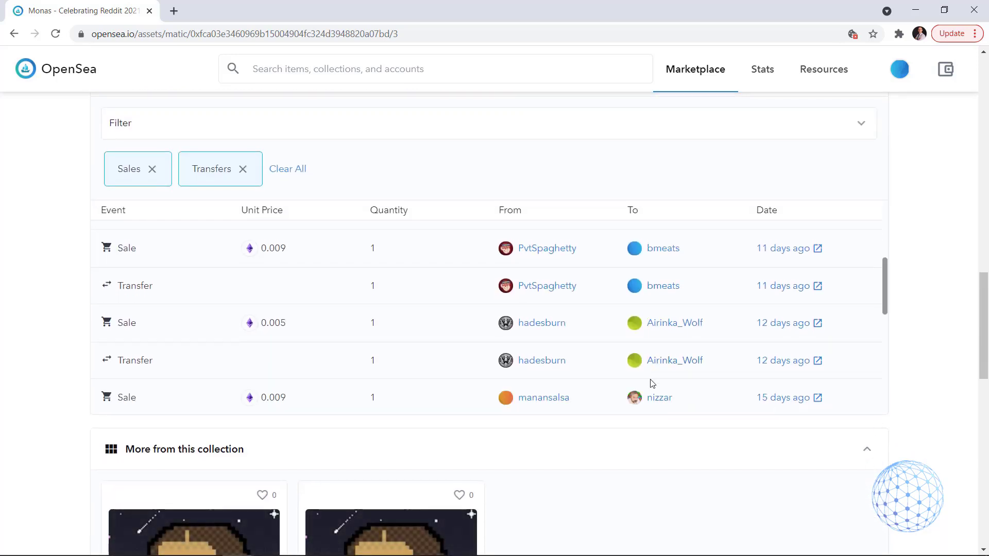
scroll(596, 330, "down", 4)
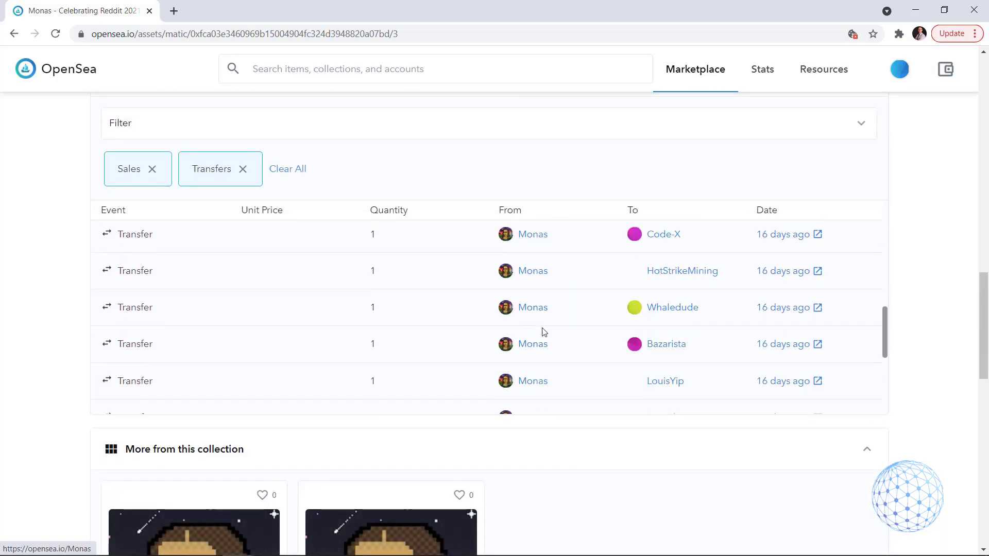
scroll(546, 337, "down", 3)
scroll(561, 354, "down", 2)
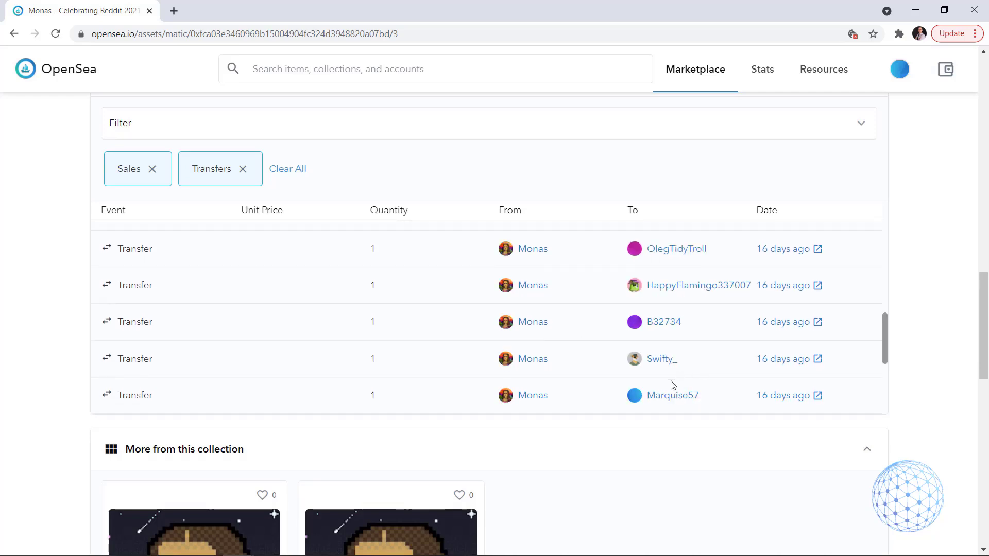
scroll(670, 385, "up", 5)
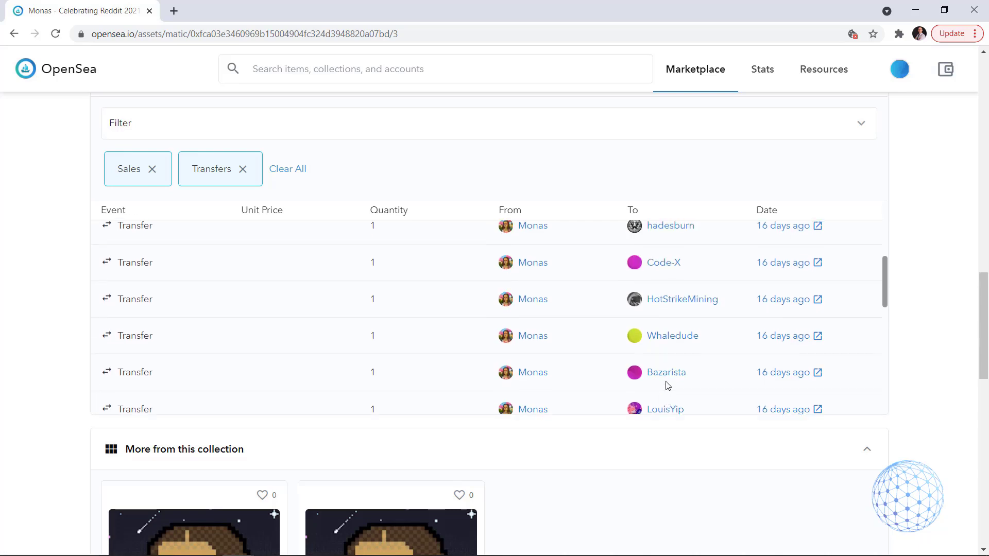
scroll(667, 385, "up", 5)
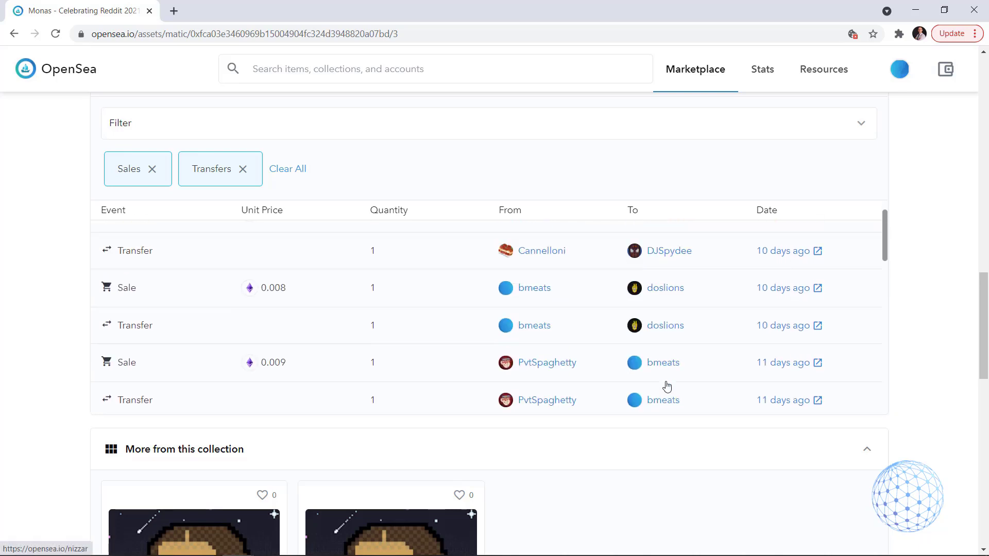
scroll(667, 386, "up", 2)
scroll(659, 361, "up", 3)
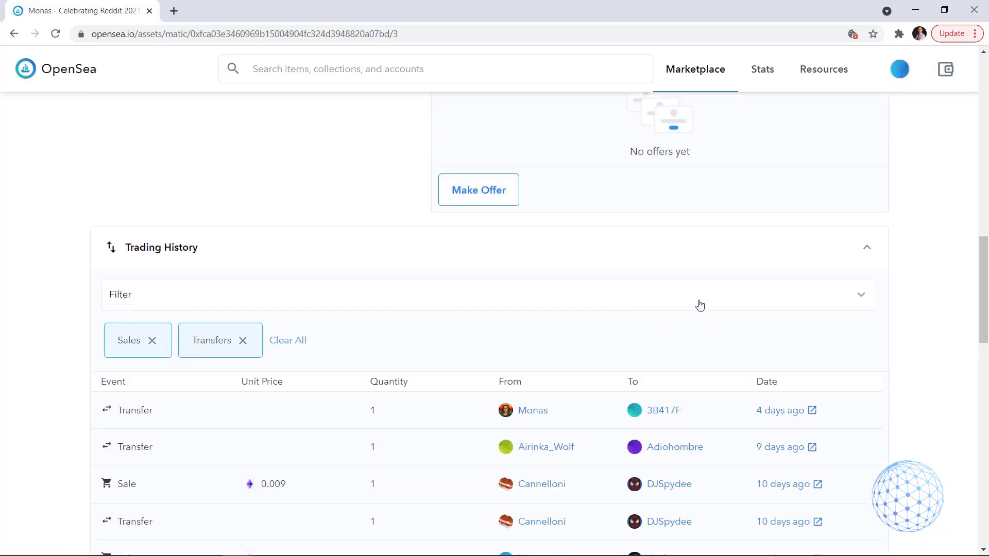
scroll(727, 289, "up", 6)
scroll(698, 256, "up", 3)
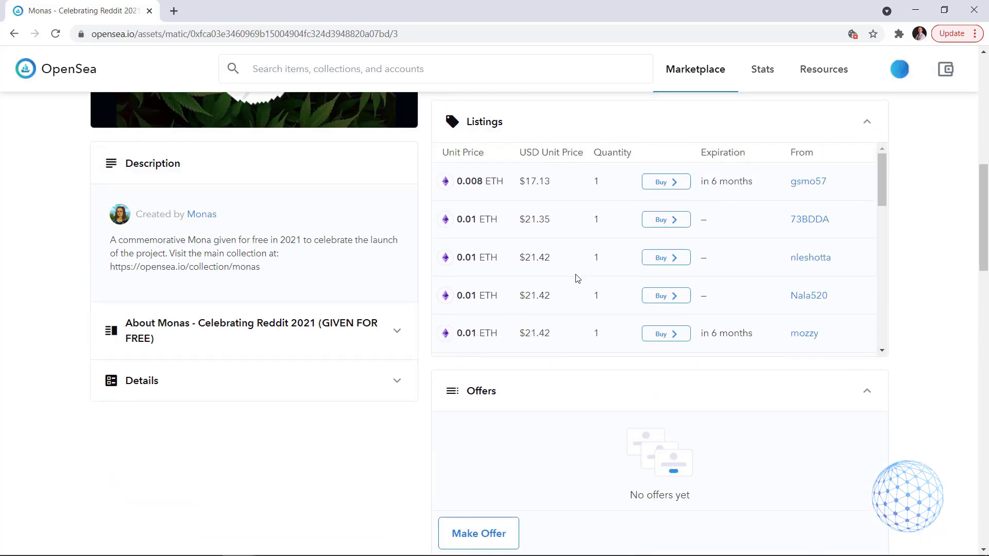
scroll(469, 279, "up", 6)
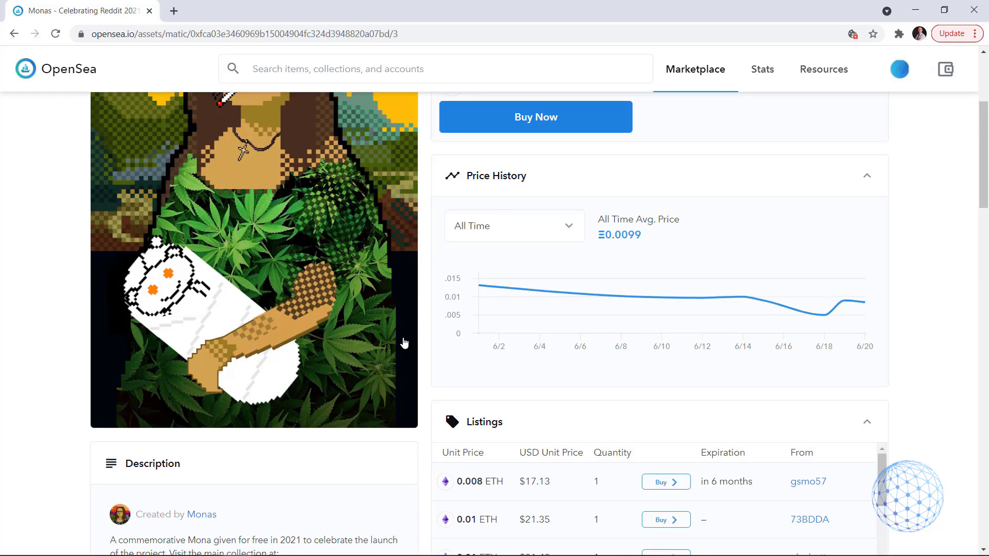
scroll(428, 363, "down", 1)
scroll(435, 369, "up", 3)
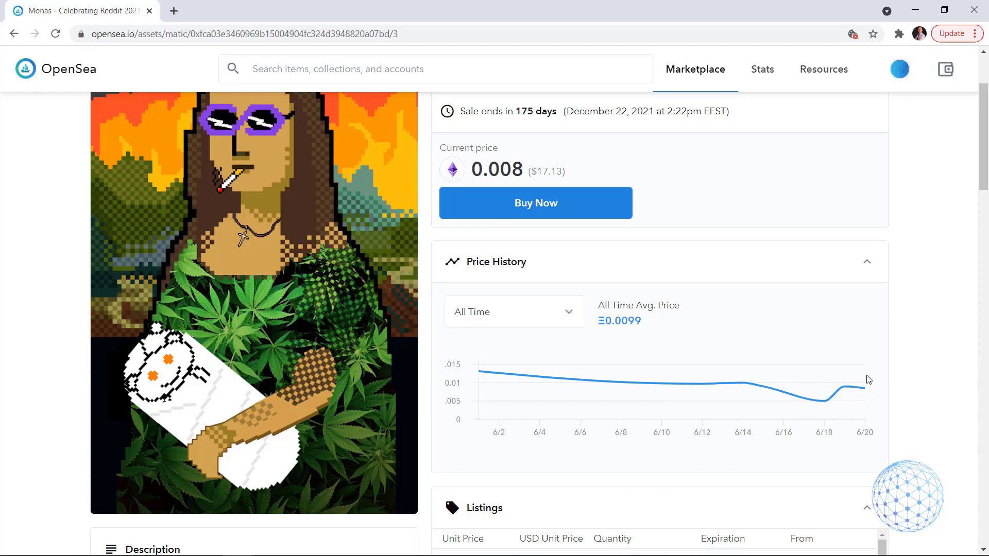
scroll(855, 381, "down", 3)
scroll(855, 381, "down", 2)
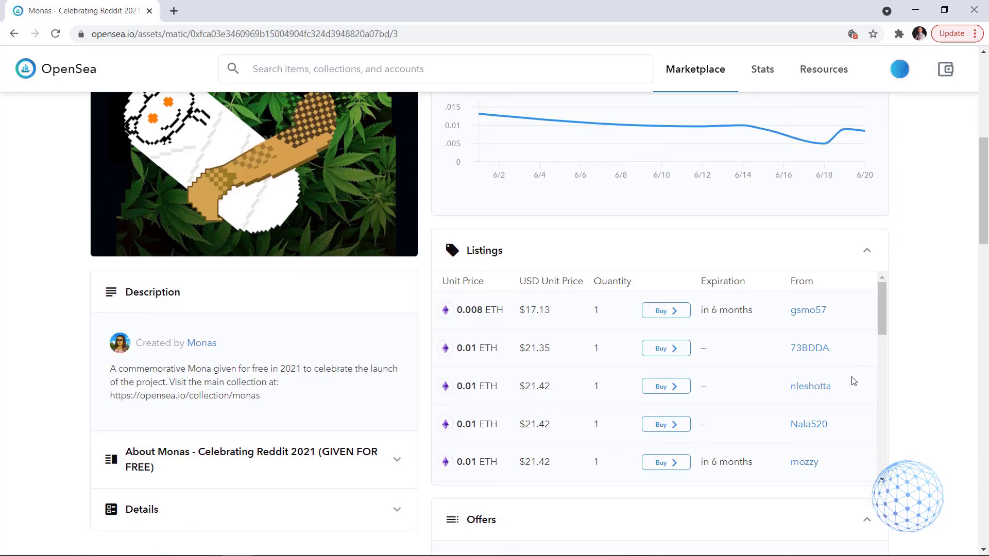
scroll(812, 384, "down", 5)
scroll(542, 346, "up", 8)
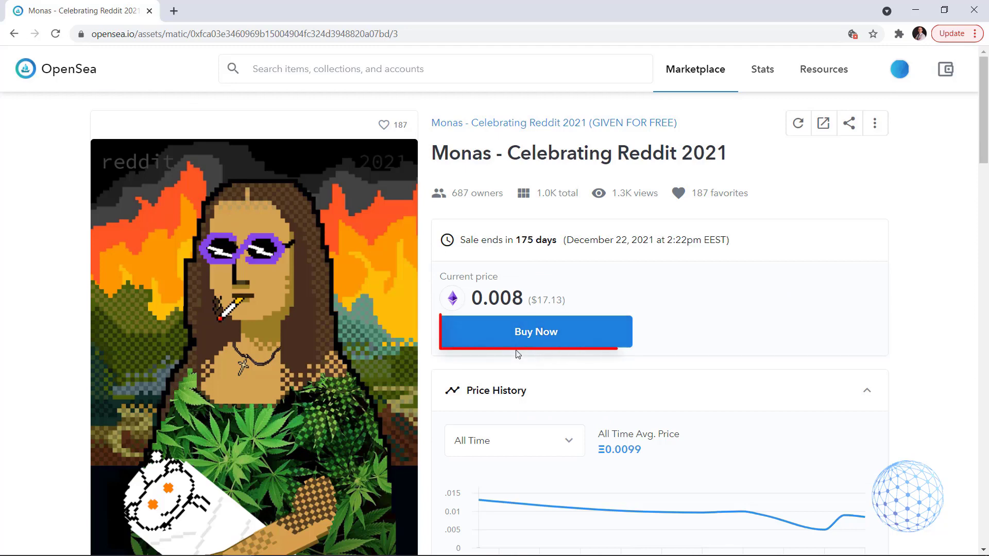
left_click(517, 334)
key("Escape")
scroll(559, 281, "down", 4)
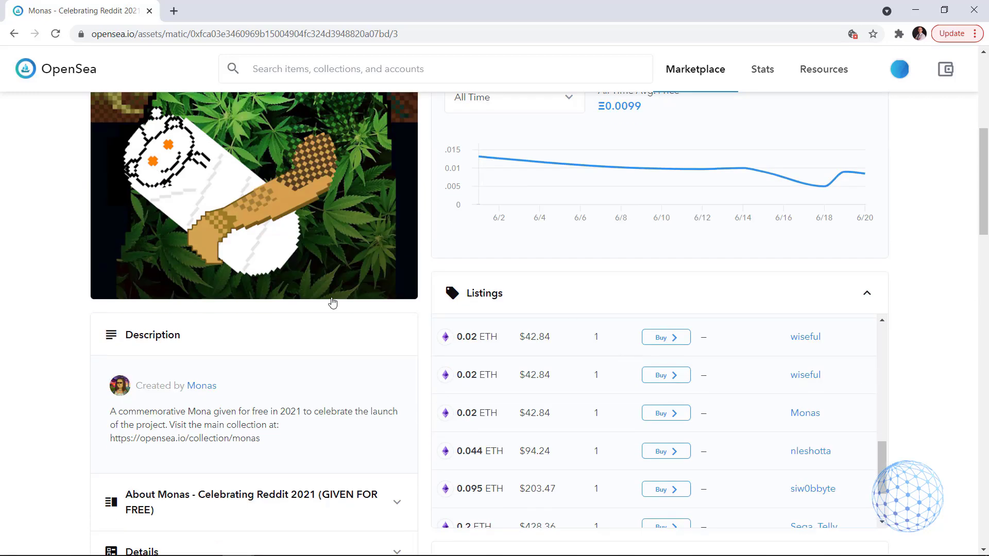
scroll(274, 379, "down", 2)
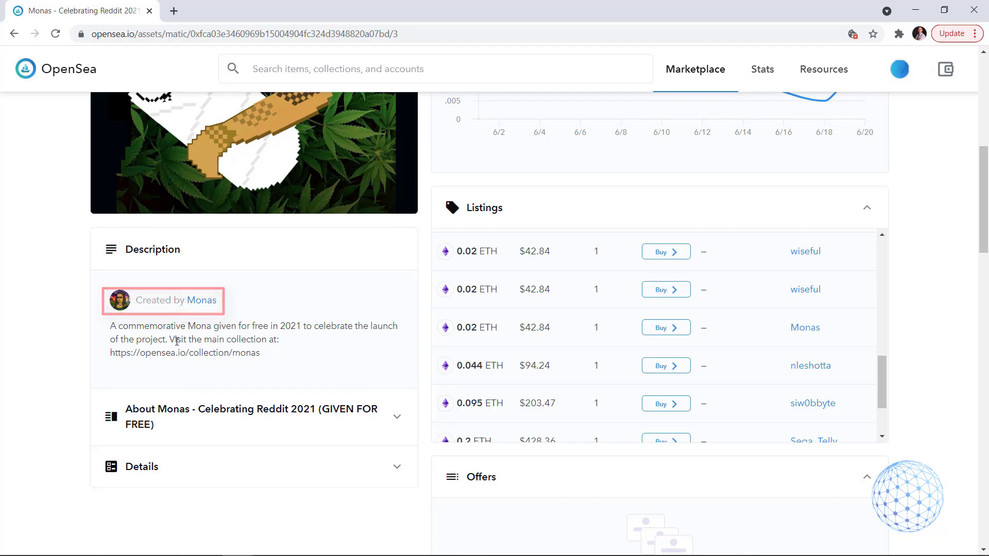
Load the Monas collection URL from the item description in a new browser tab.
left_click_drag(271, 354, 109, 353)
key("ctrl+c")
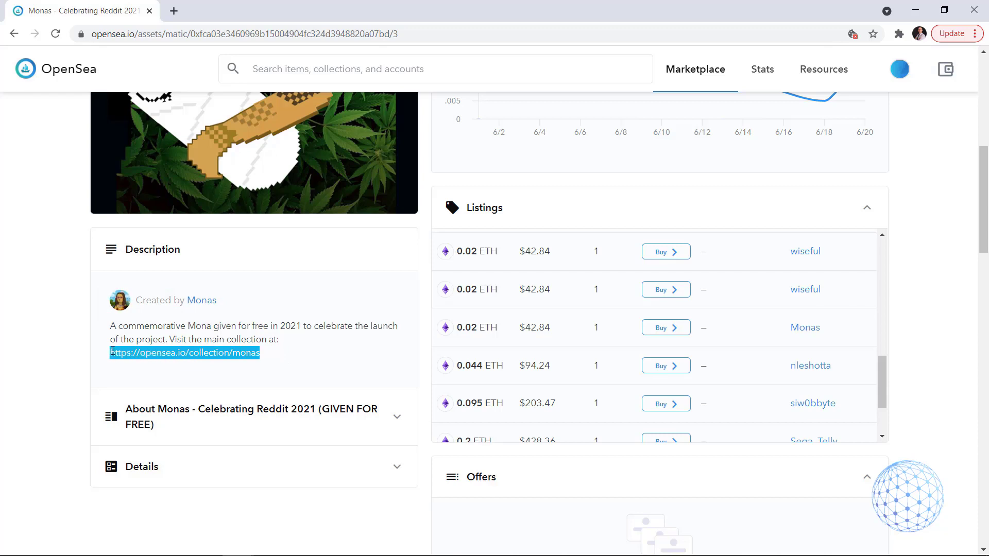
left_click(173, 11)
key("ctrl+v")
key("Return")
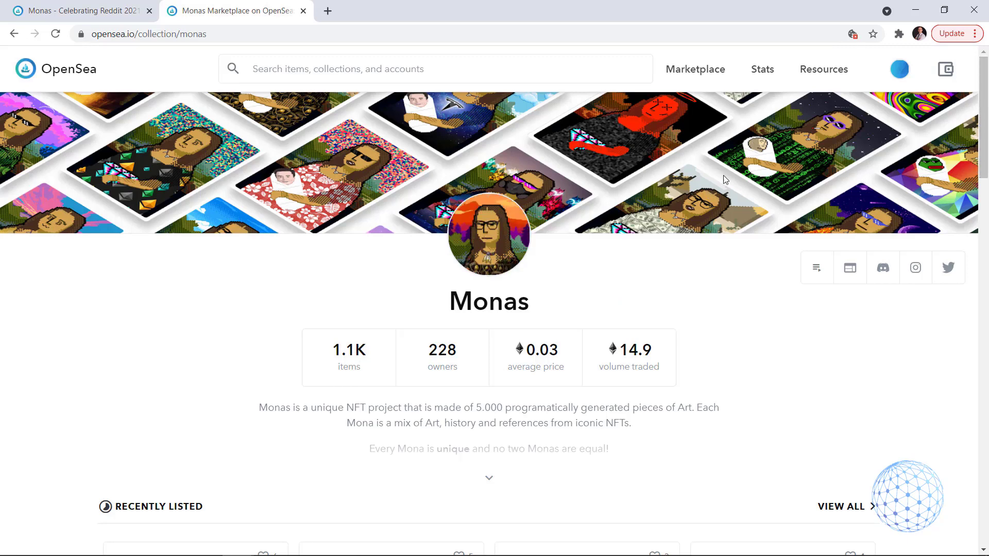
scroll(407, 361, "down", 2)
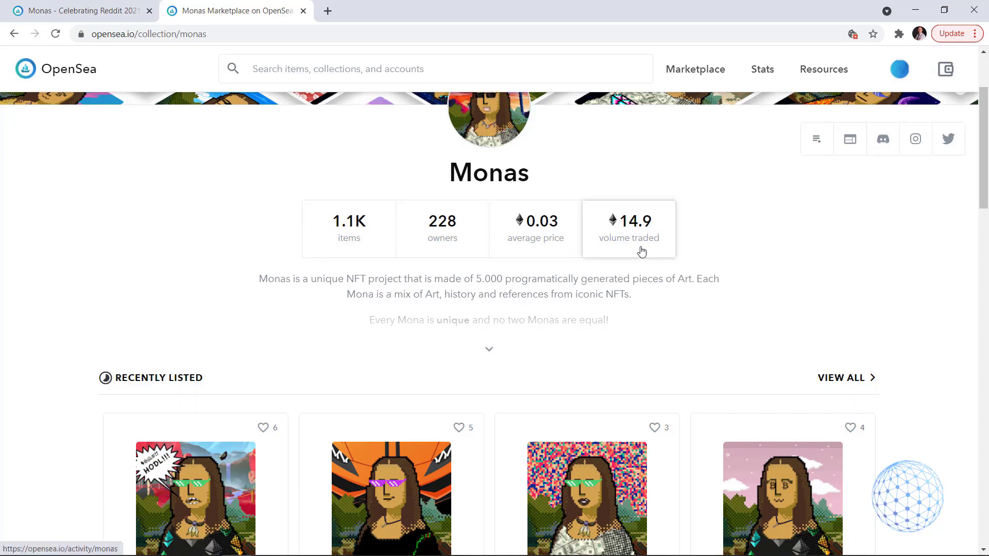
scroll(656, 271, "down", 6)
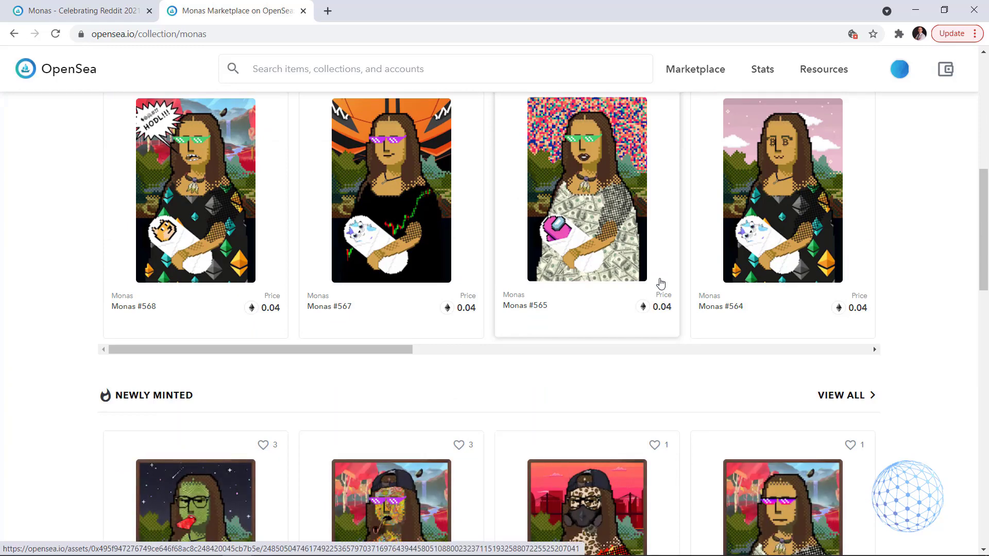
scroll(658, 283, "down", 4)
scroll(421, 295, "up", 3)
left_click_drag(370, 307, 820, 307)
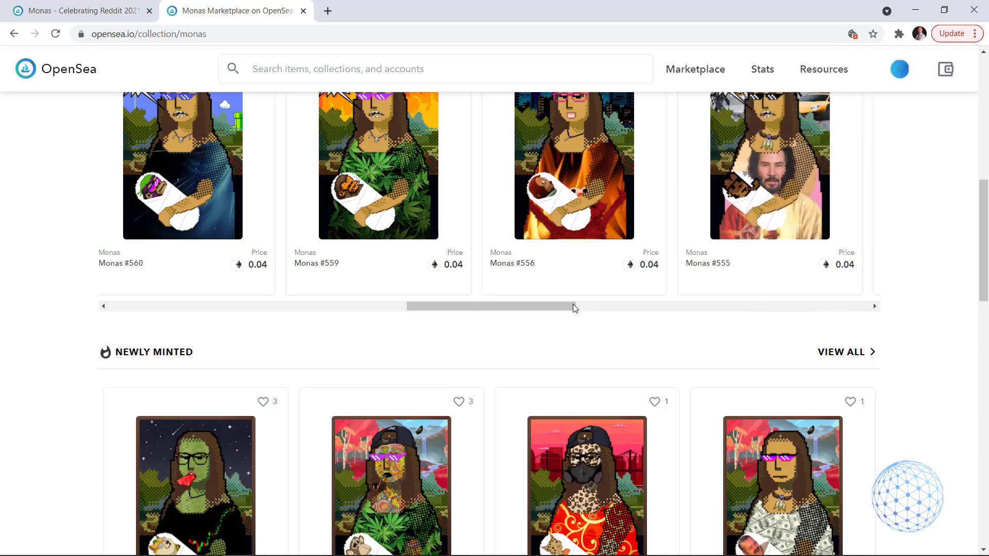
left_click_drag(597, 308, 767, 313)
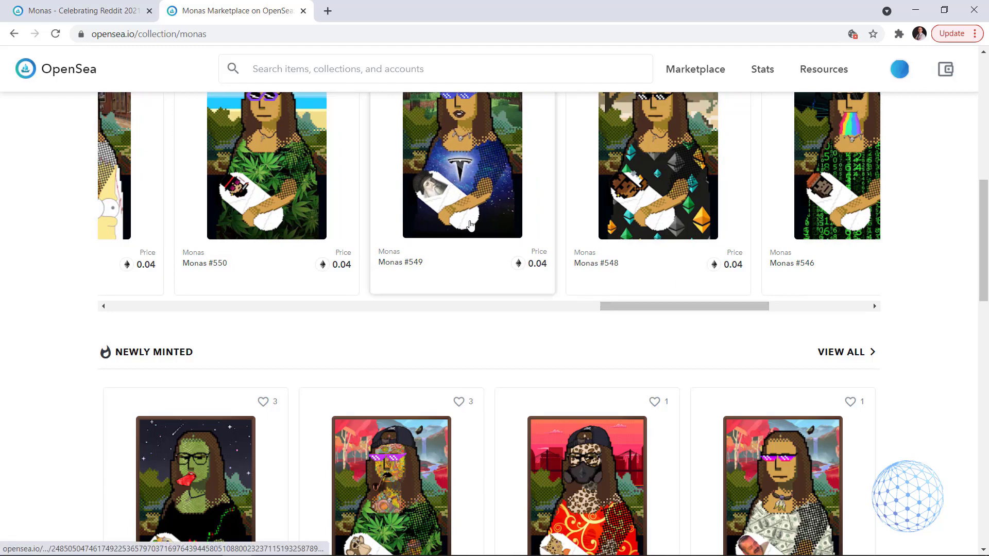
scroll(678, 302, "left", 20)
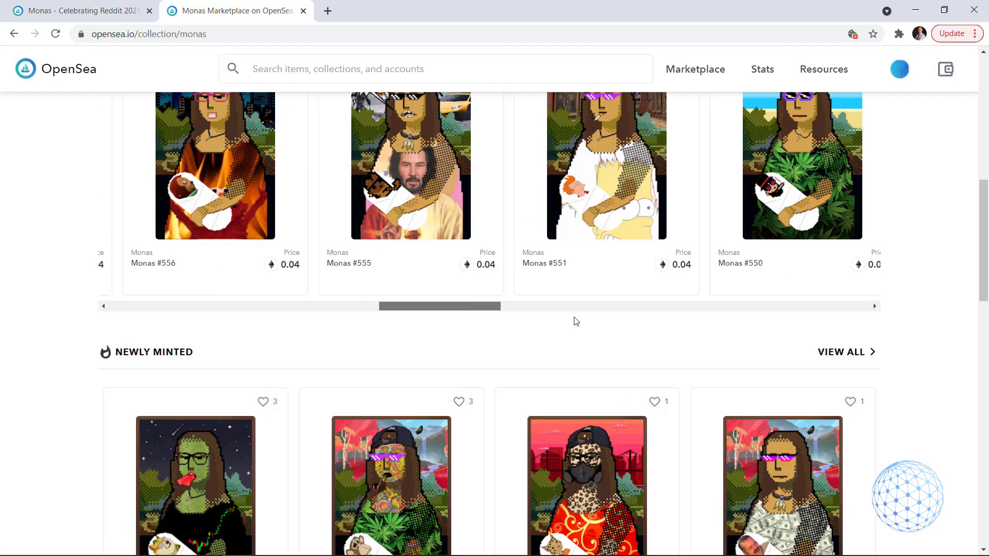
scroll(464, 337, "left", 10)
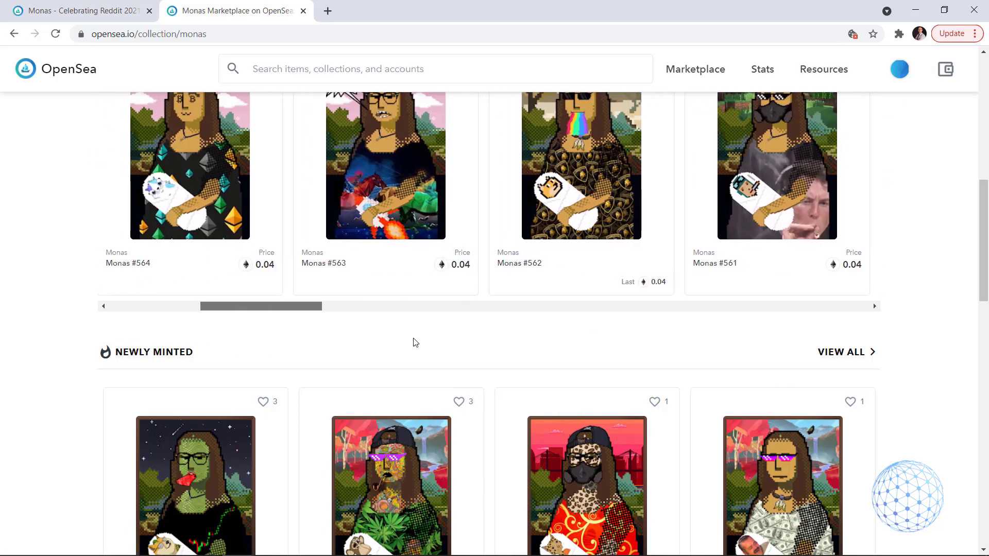
scroll(280, 307, "left", 5)
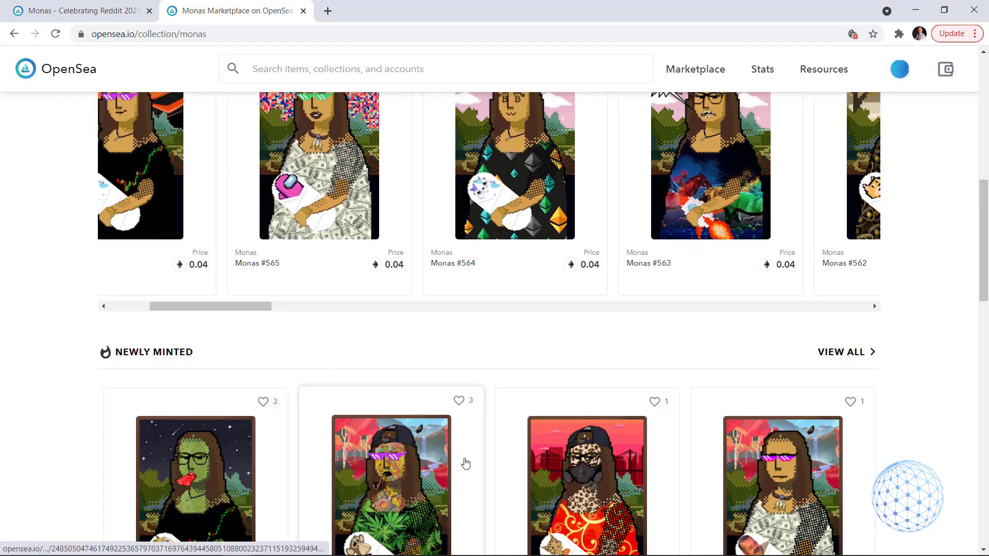
scroll(453, 454, "down", 2)
scroll(364, 271, "up", 7)
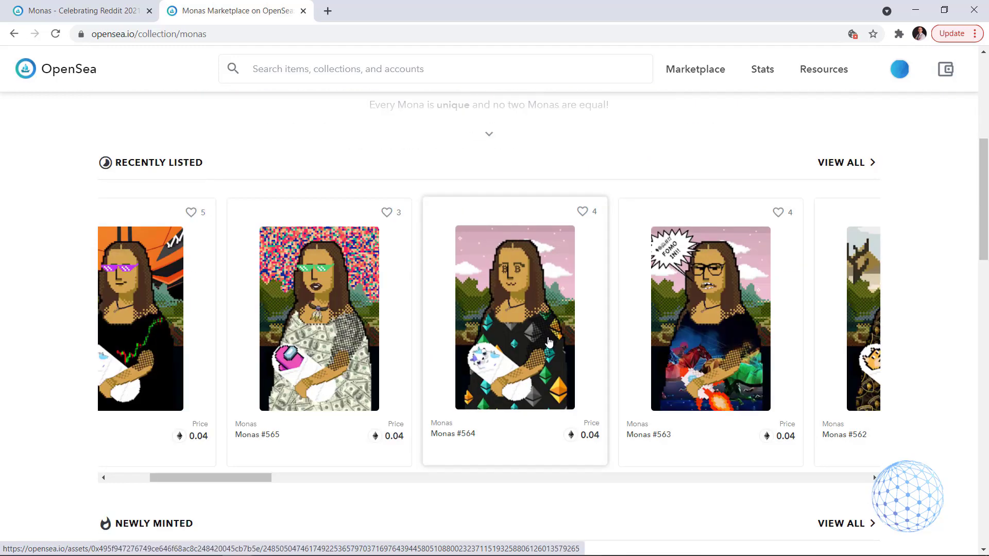
scroll(546, 333, "up", 2)
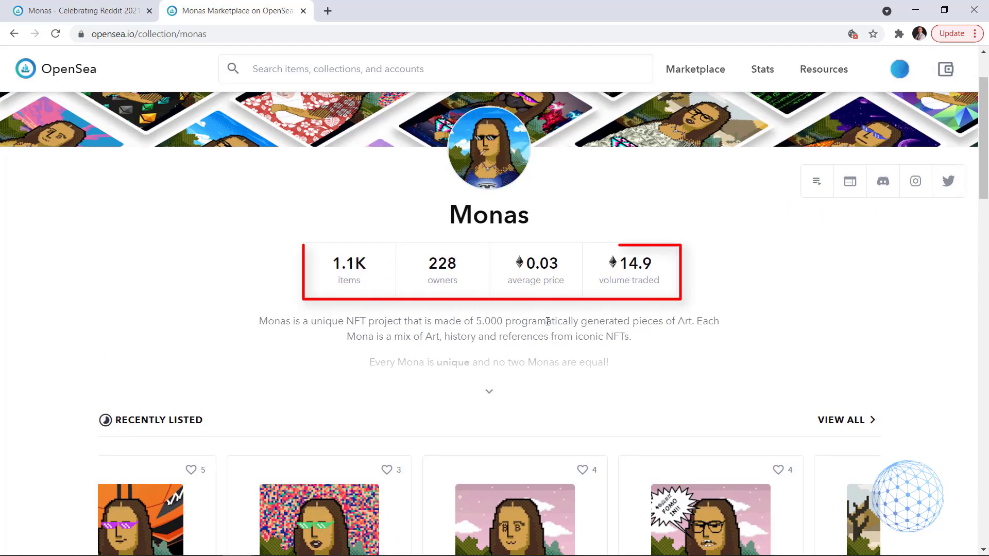
scroll(634, 349, "up", 1)
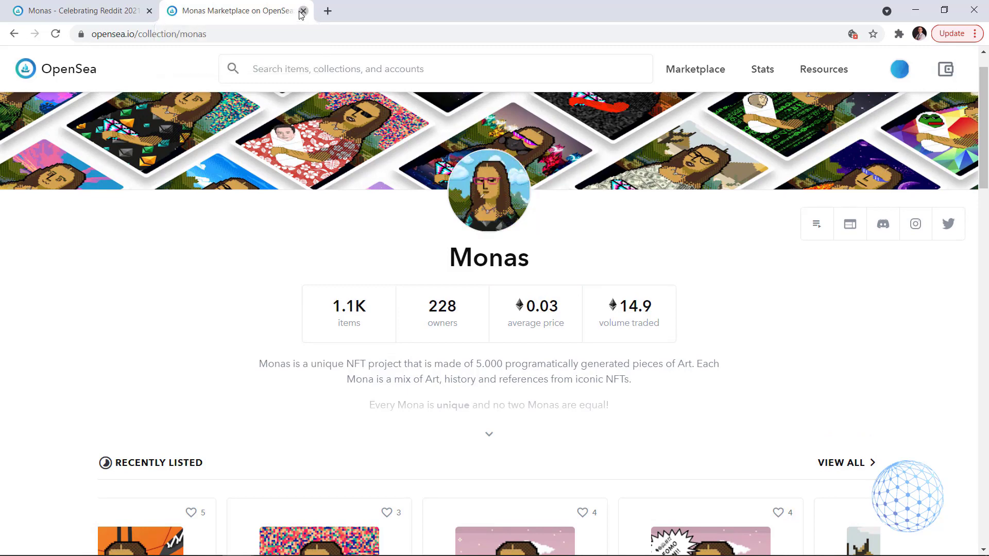
Back on the Monas item, start Buy Now, confirm the collection review and accept the Terms of Service.
left_click(302, 11)
scroll(777, 248, "up", 10)
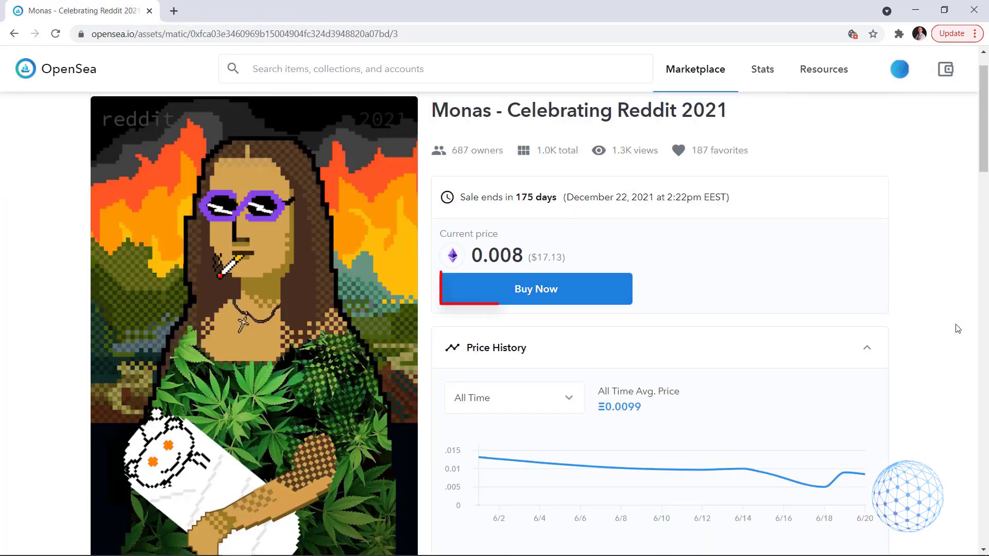
left_click(547, 295)
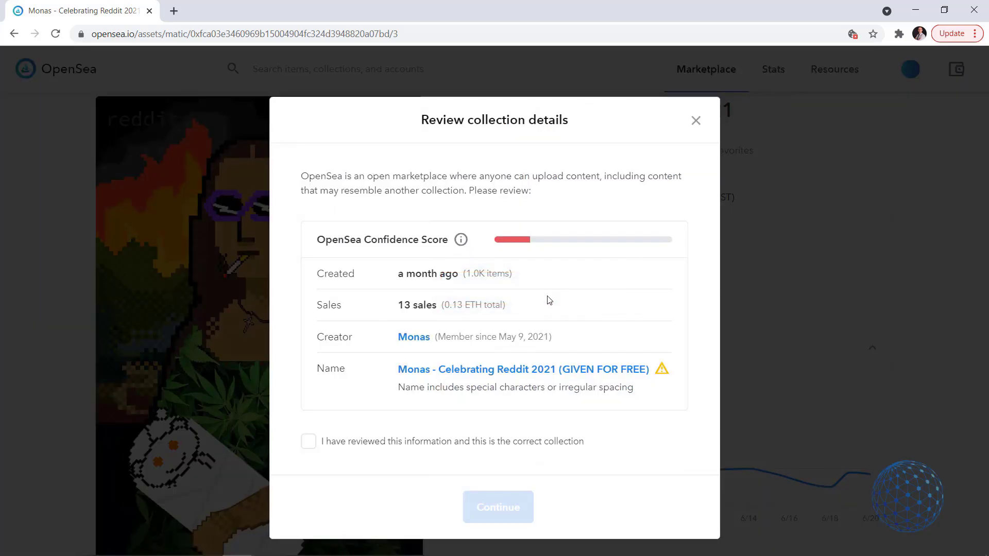
left_click(311, 451)
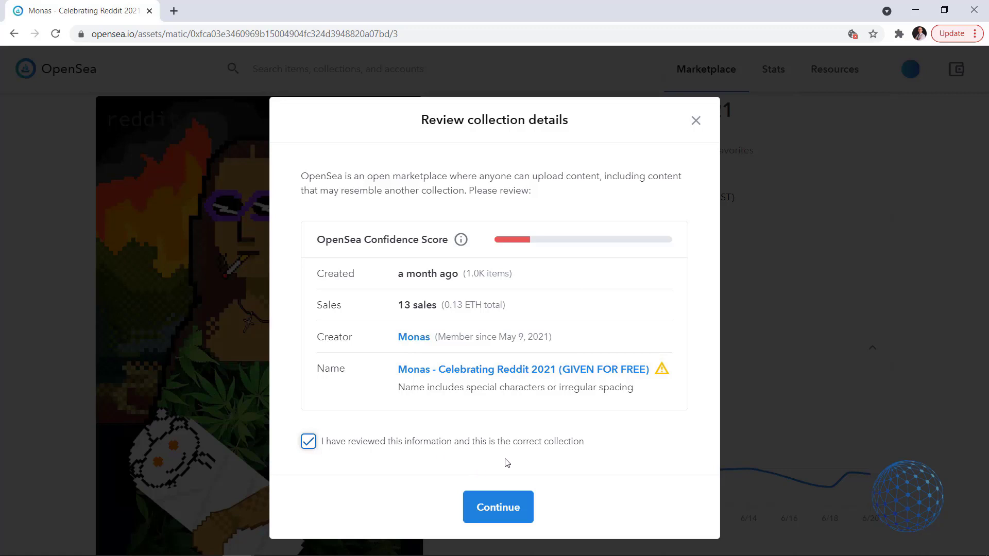
left_click(505, 514)
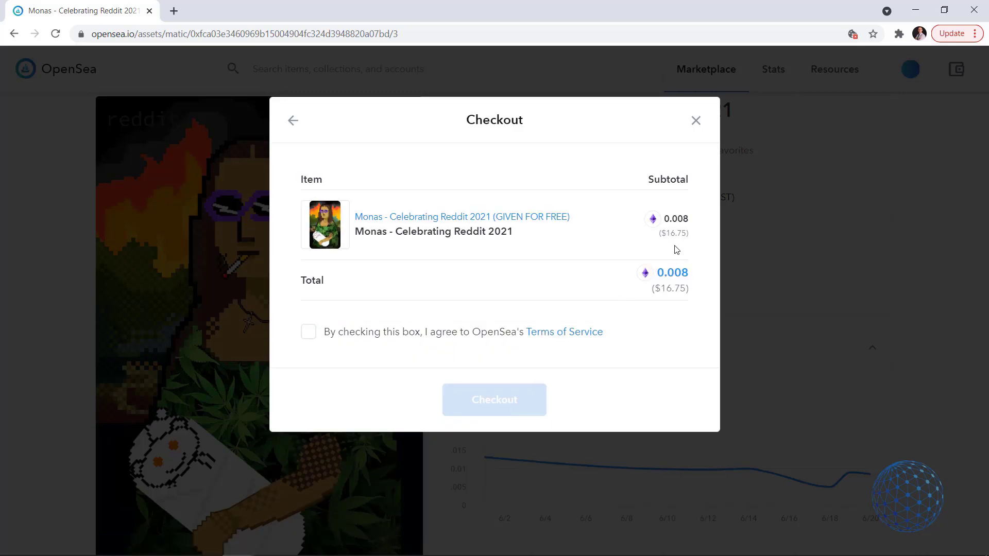
left_click(310, 334)
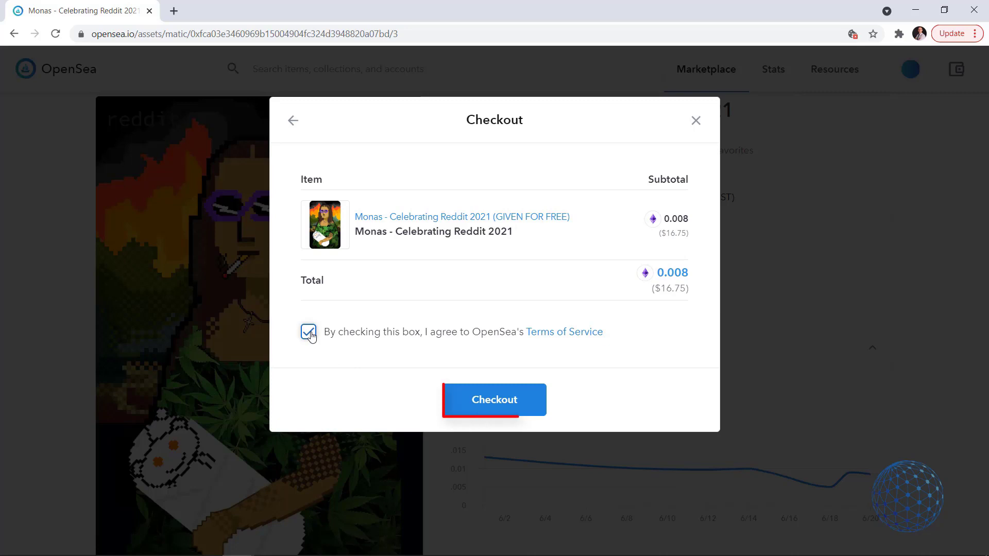
Check out for 0.008 ETH and confirm depositing the ETH into Polygon in MetaMask.
left_click(497, 406)
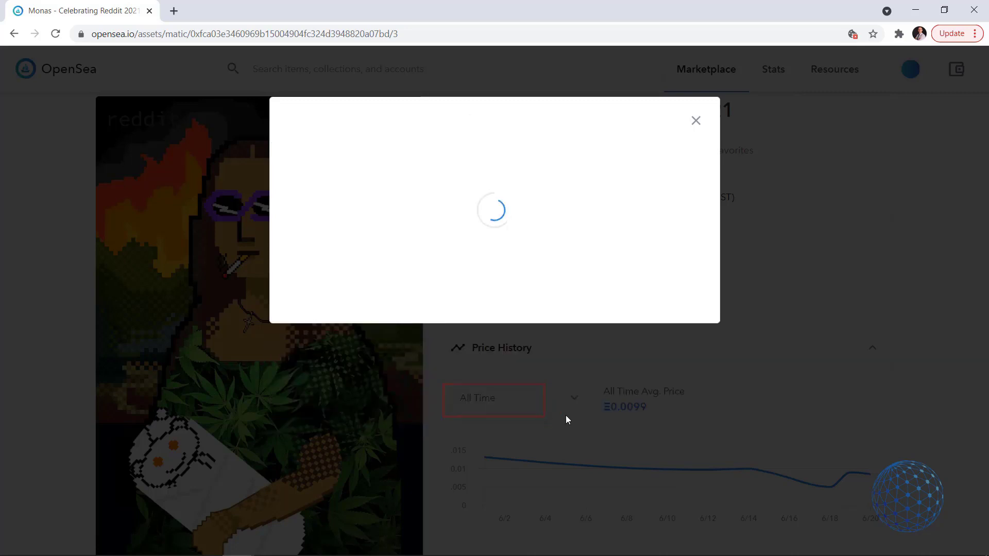
left_click(381, 349)
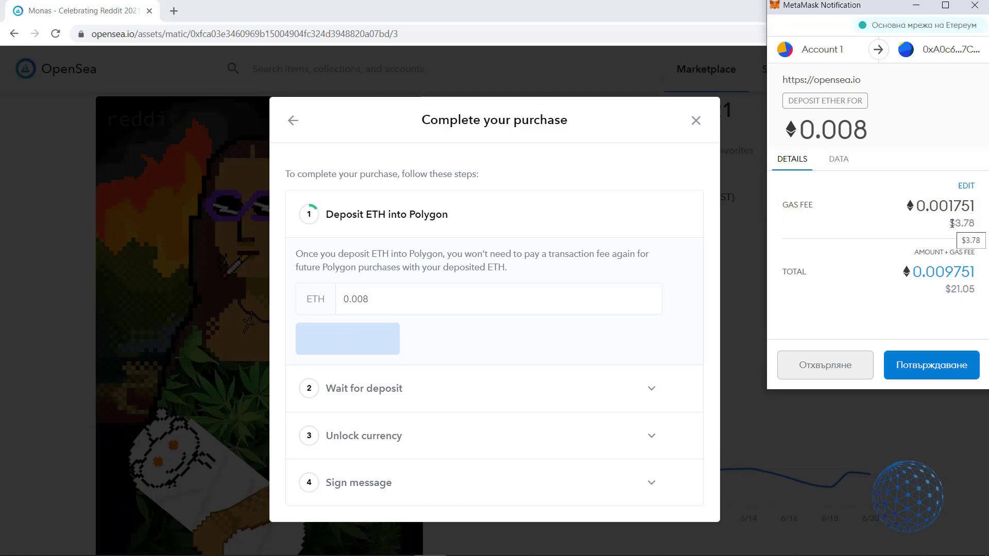
left_click(921, 368)
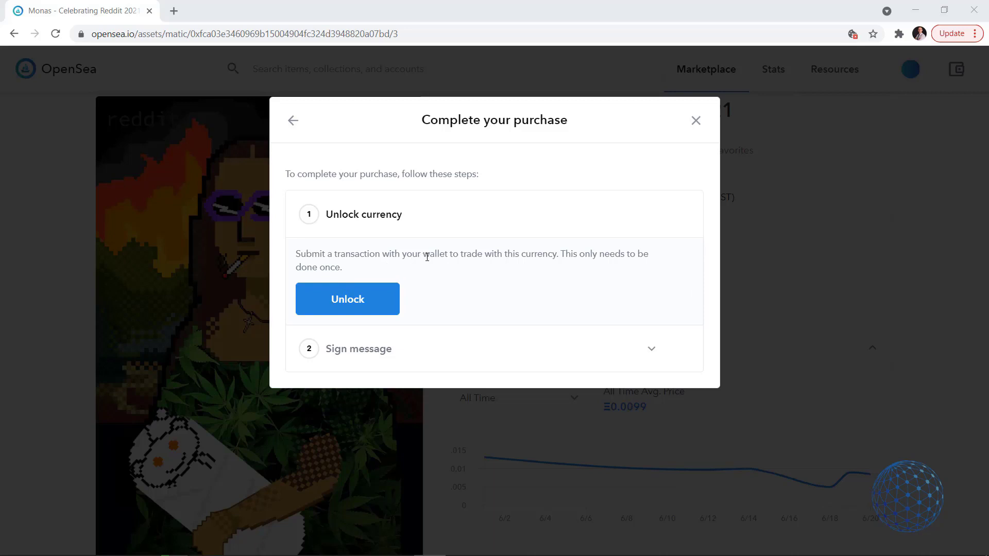
Unlock the currency and sign the message in MetaMask to complete the Monas purchase.
left_click(364, 298)
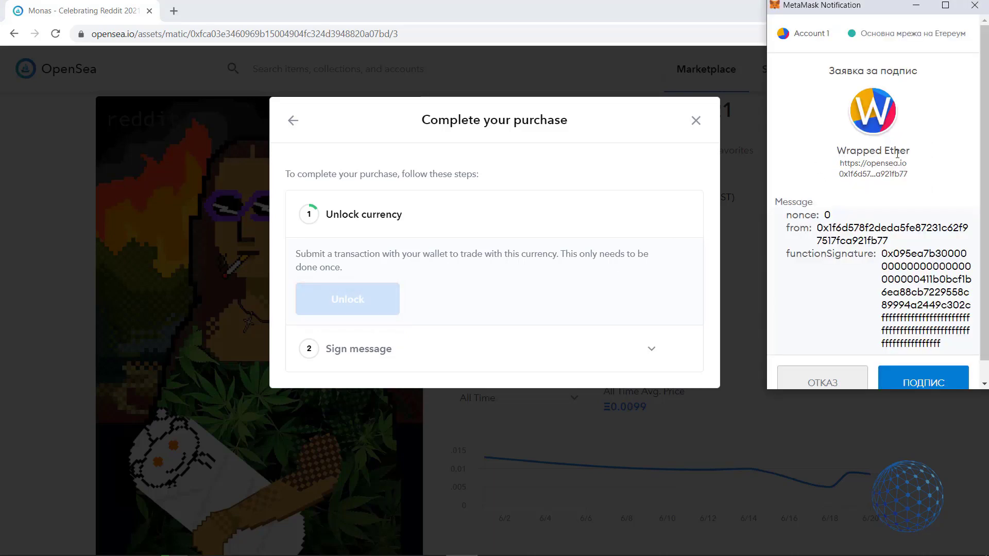
left_click(907, 384)
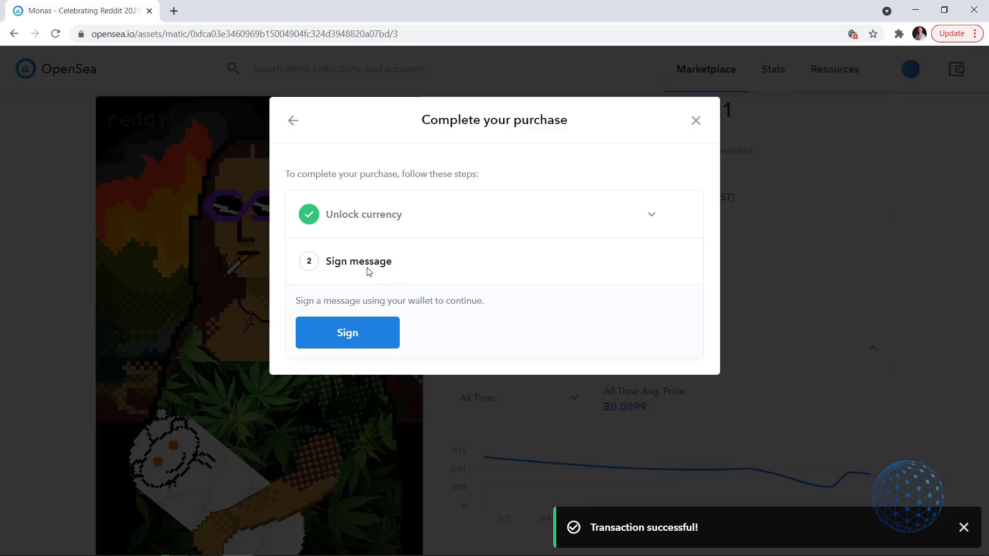
left_click(343, 335)
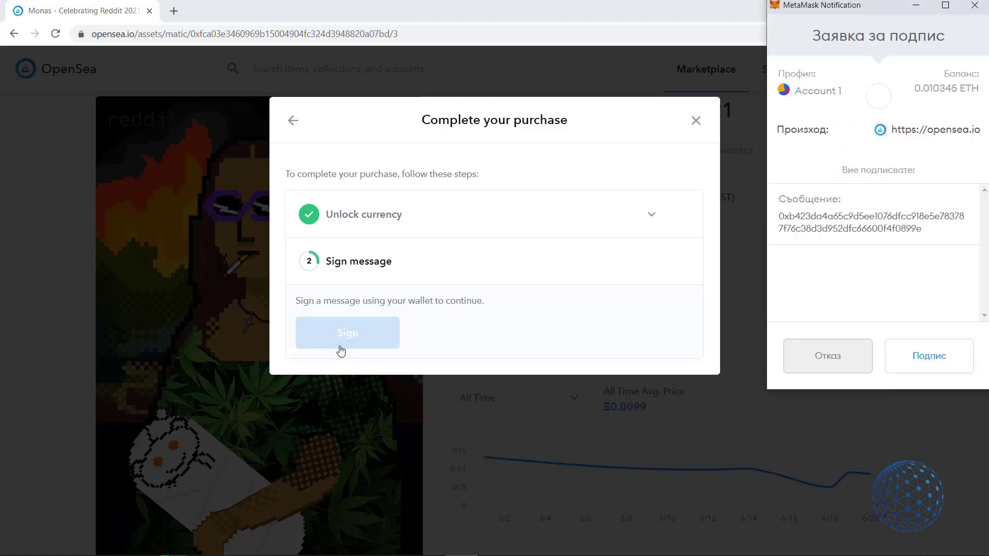
left_click(928, 362)
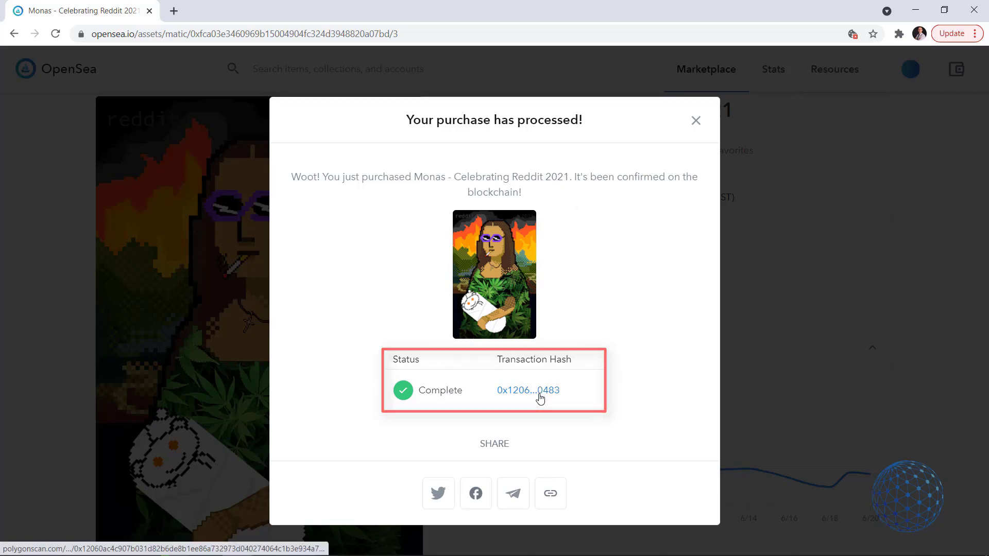
Dismiss the success dialog and find the 0.008 ETH sale to you in Trading History.
key("Escape")
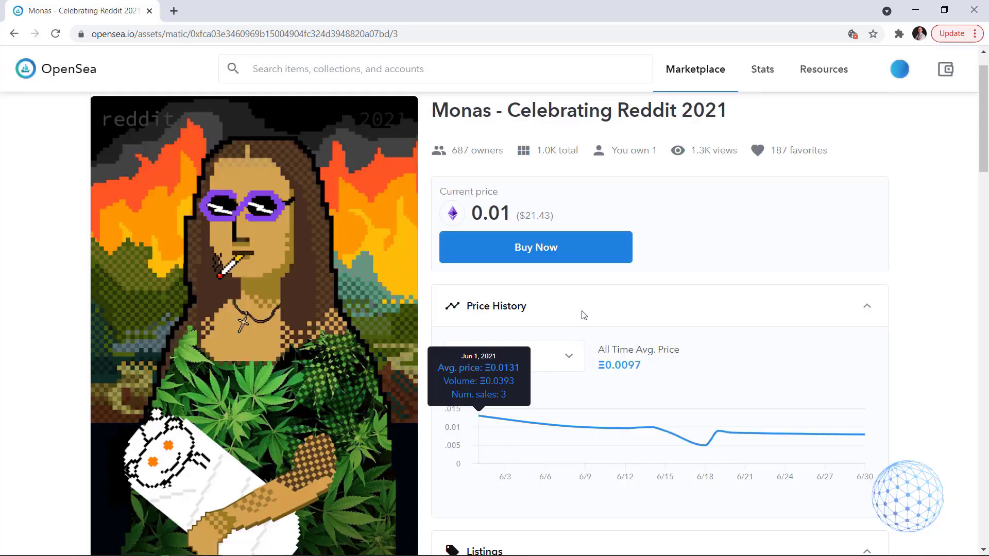
scroll(875, 403, "down", 9)
scroll(875, 403, "down", 10)
scroll(873, 395, "up", 3)
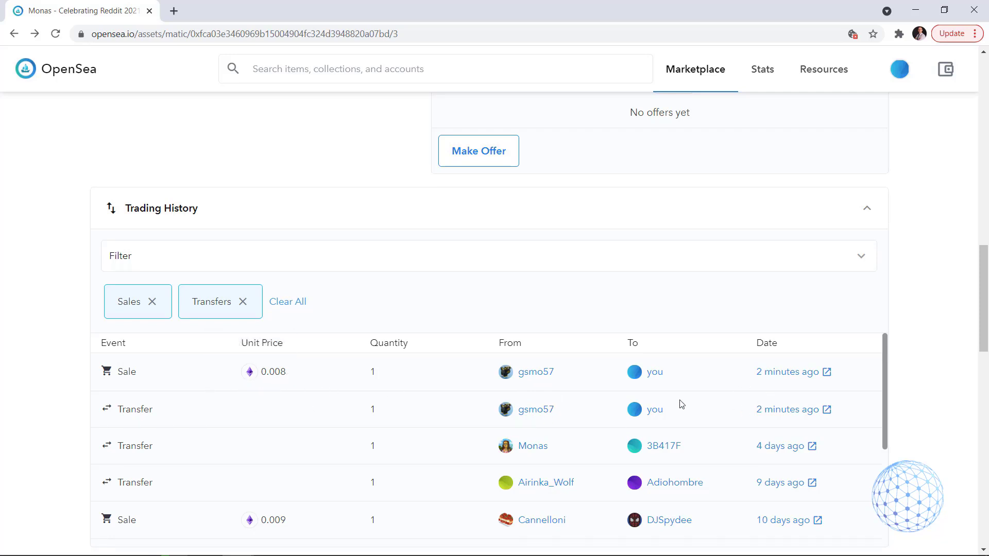
Open your profile's In Wallet tab from the sale row and locate the Monas NFT card.
left_click(639, 374)
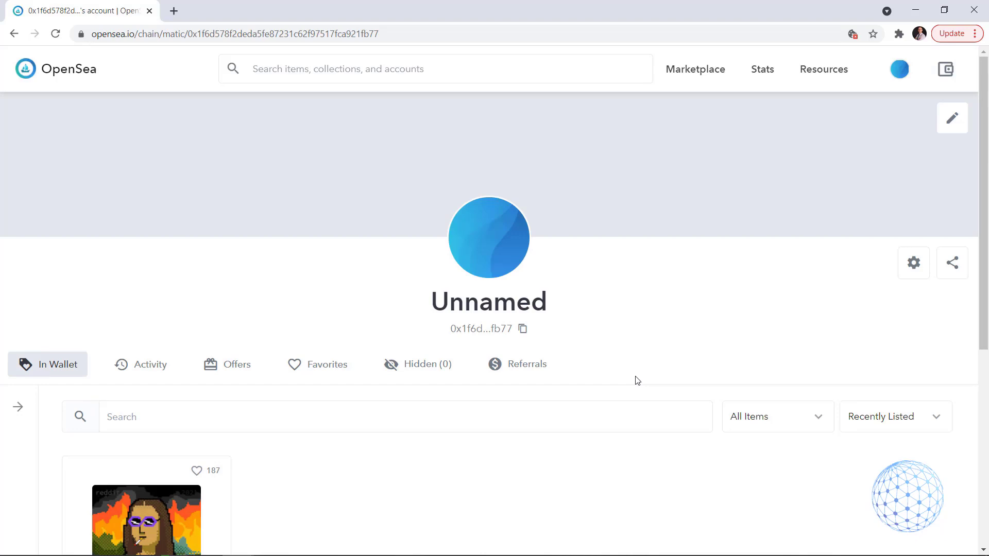
scroll(637, 382, "down", 3)
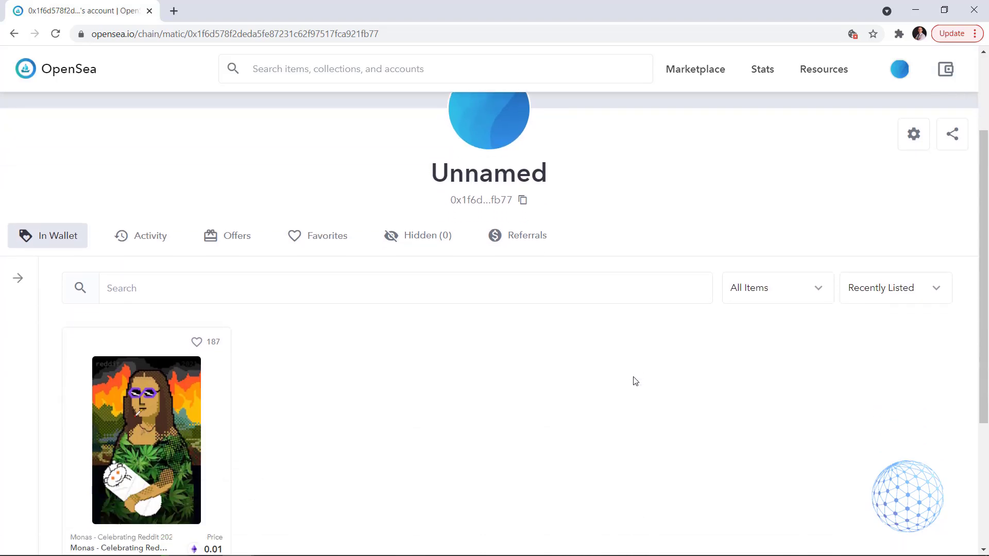
scroll(636, 381, "up", 1)
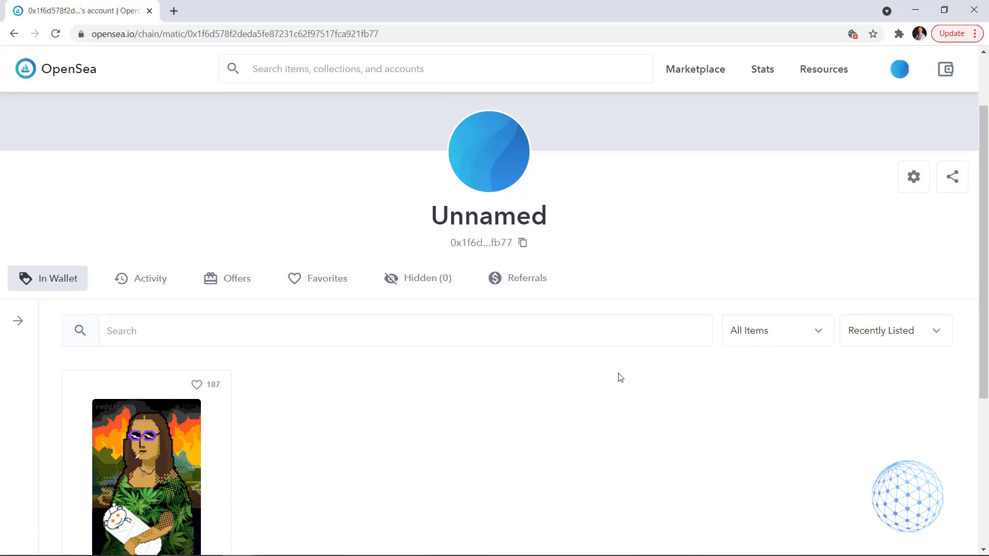
scroll(620, 376, "down", 2)
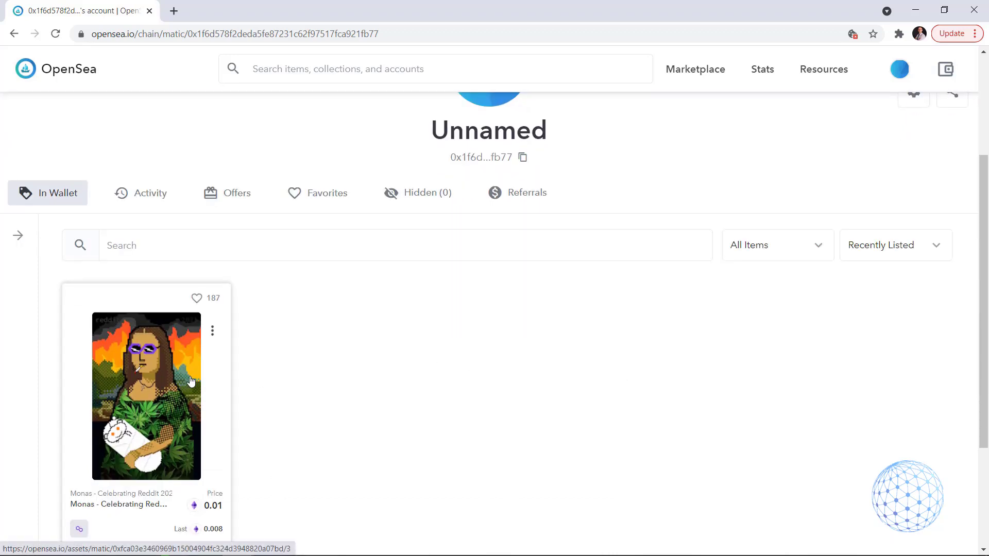
scroll(207, 380, "down", 3)
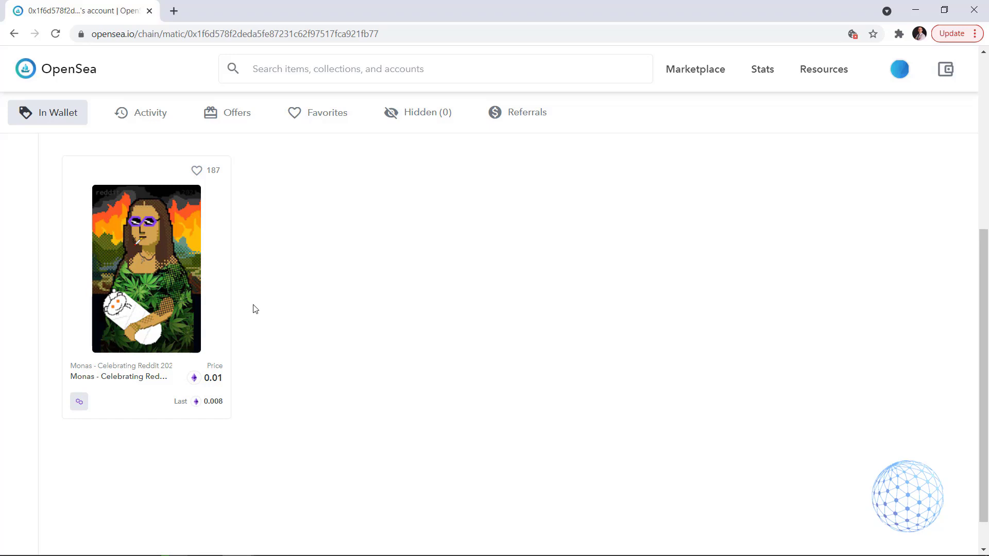
scroll(246, 311, "up", 2)
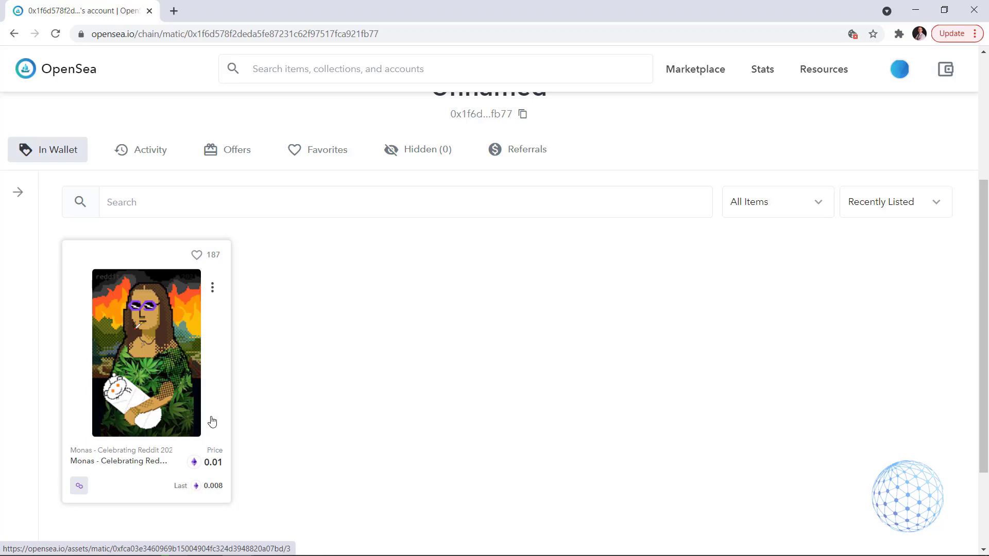
Favourite the Monas NFT card in the wallet, bringing its count to 188.
left_click(197, 256)
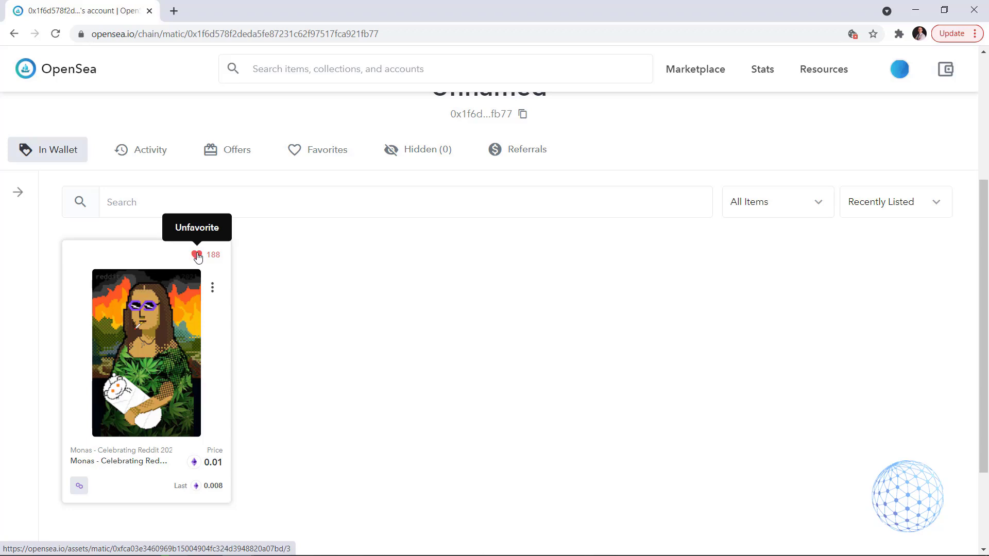